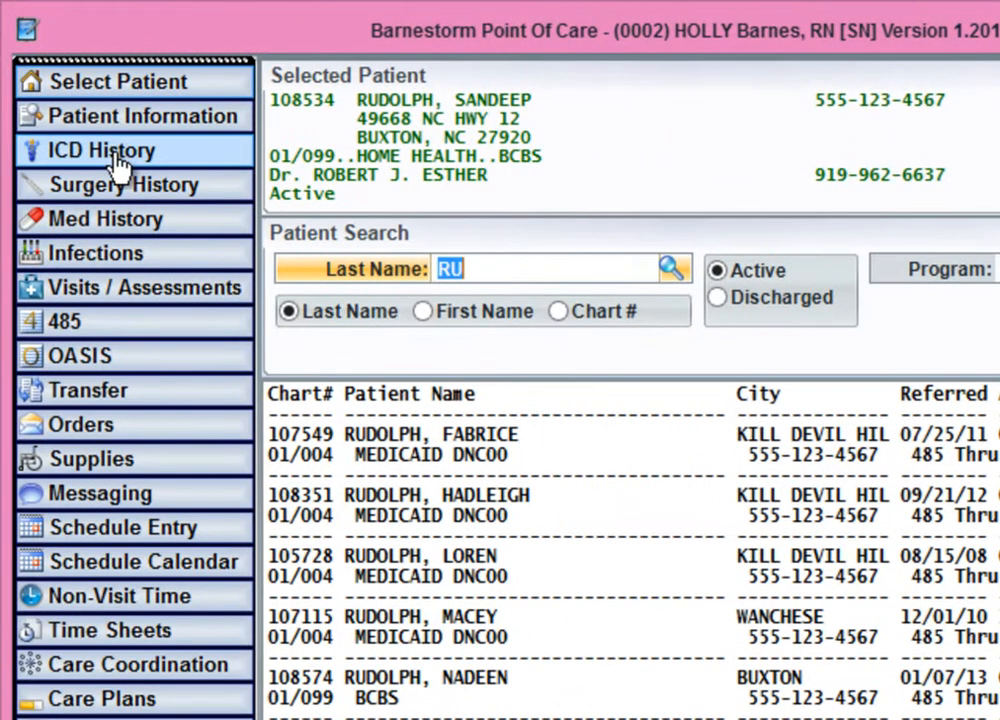
# - Create a new ICD date of 6/28/2013 in the selected patient's ICD history and begin adding an ICD code
pyautogui.click(116, 157)
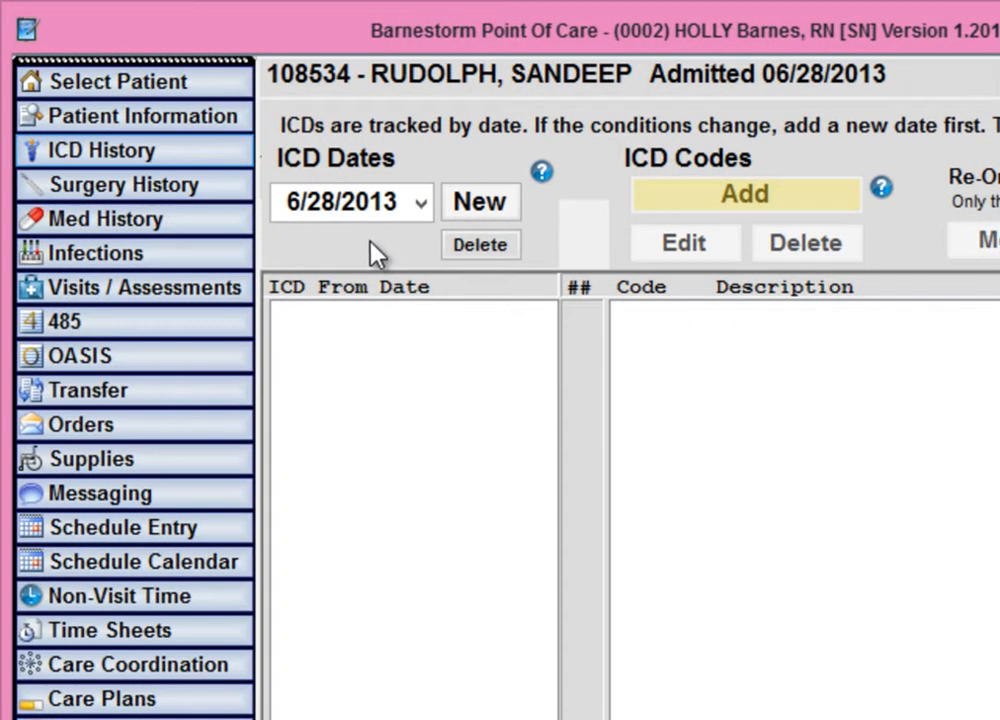
pyautogui.click(424, 205)
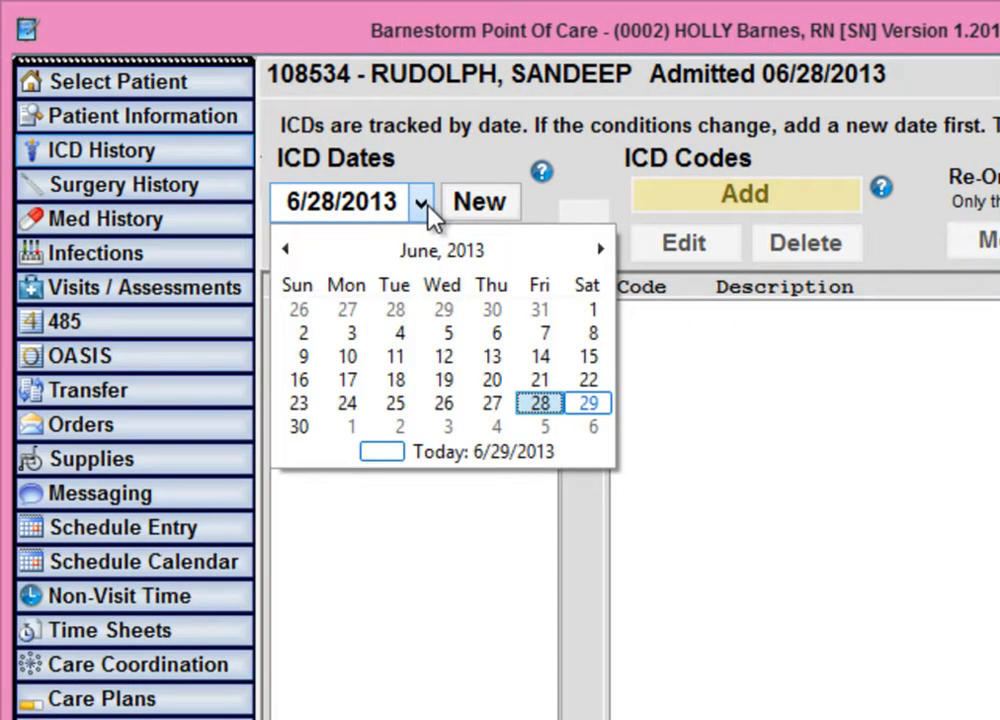
pyautogui.click(540, 410)
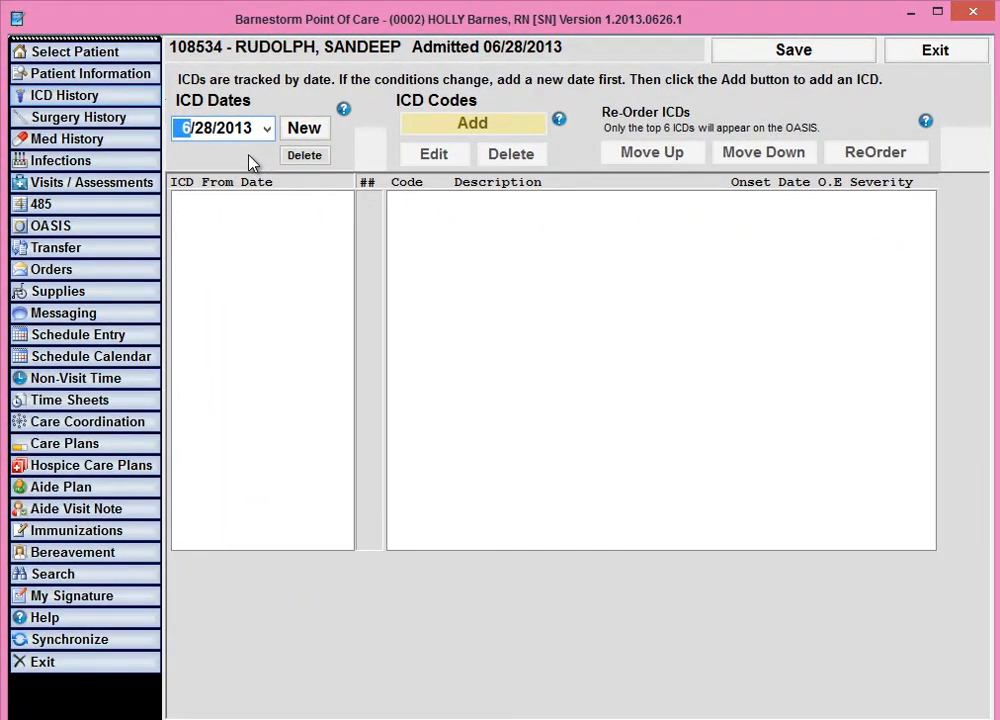
pyautogui.click(316, 140)
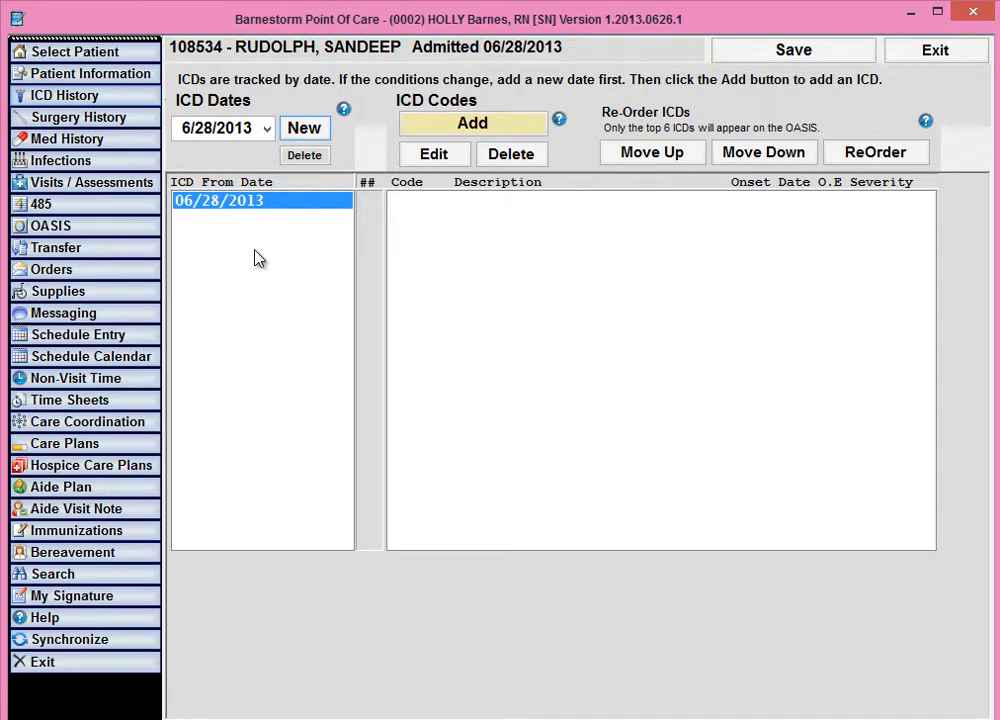
pyautogui.click(473, 130)
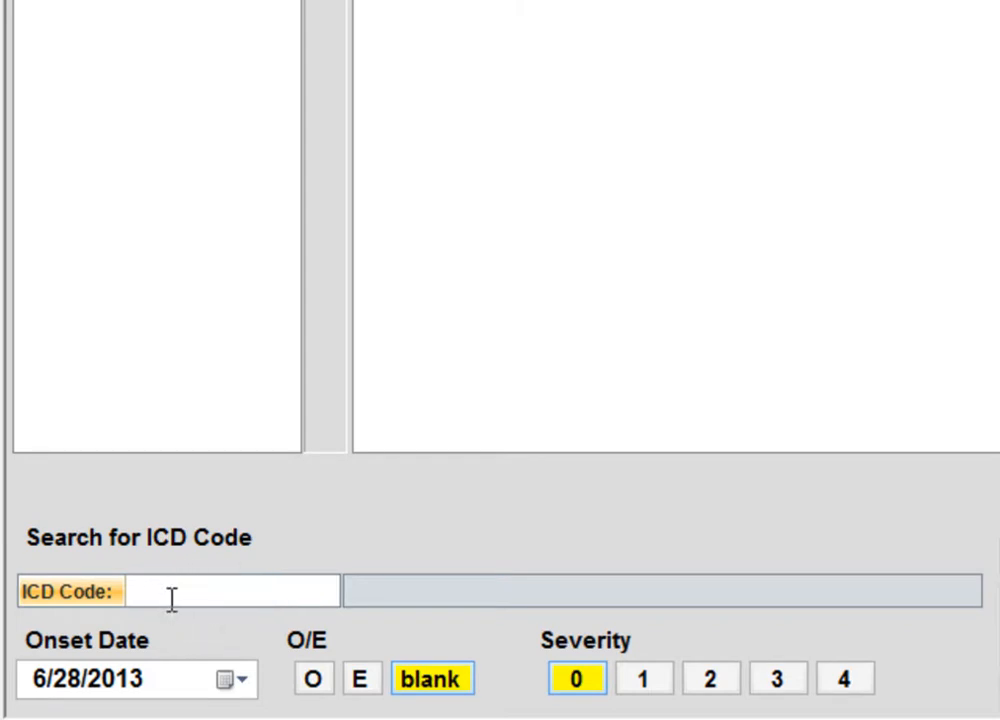
pyautogui.write('707.05')
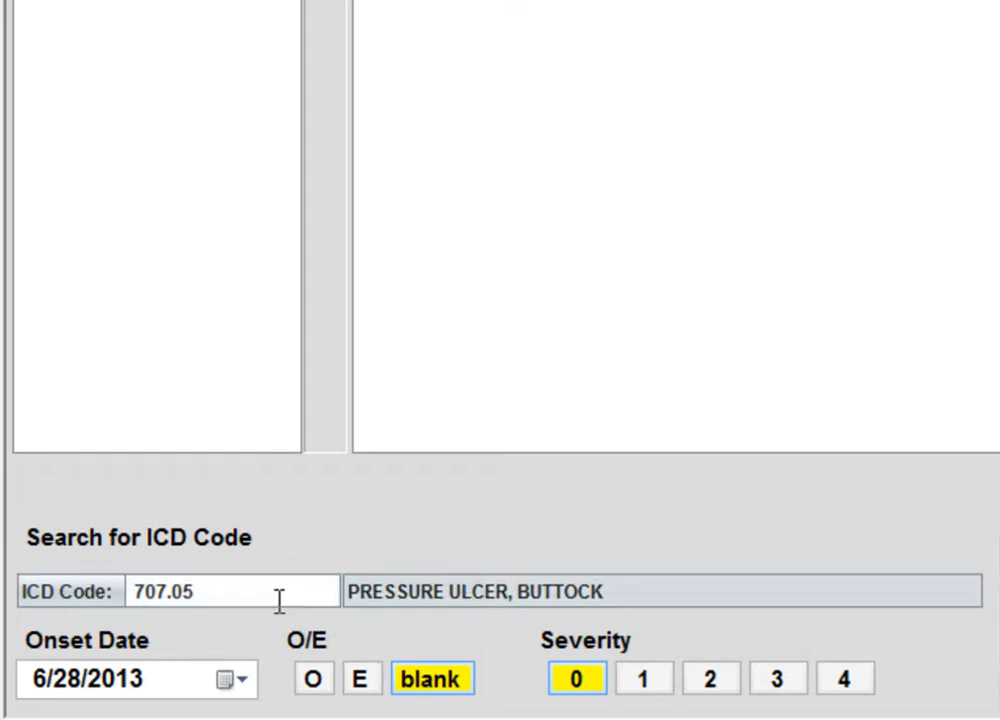
pyautogui.moveTo(198, 591); pyautogui.dragTo(117, 592)
pyautogui.press('BackSpace')
# - Find ICD code 532.20 by the description ULCER, set severity 2, and save it with another new code entry open
pyautogui.click(458, 590)
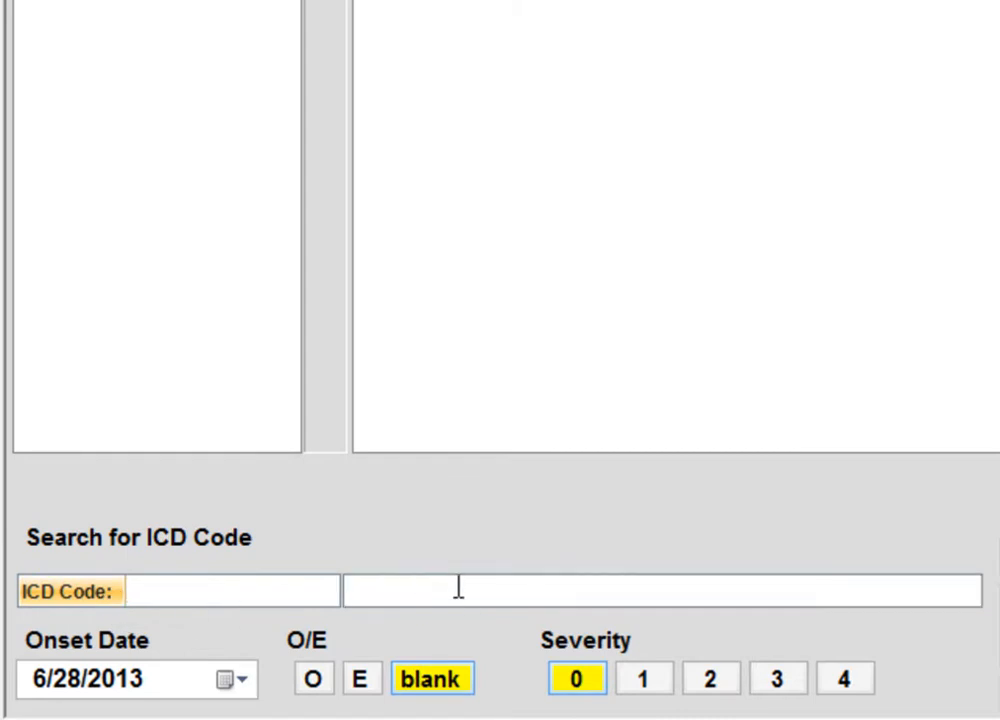
pyautogui.write('U')
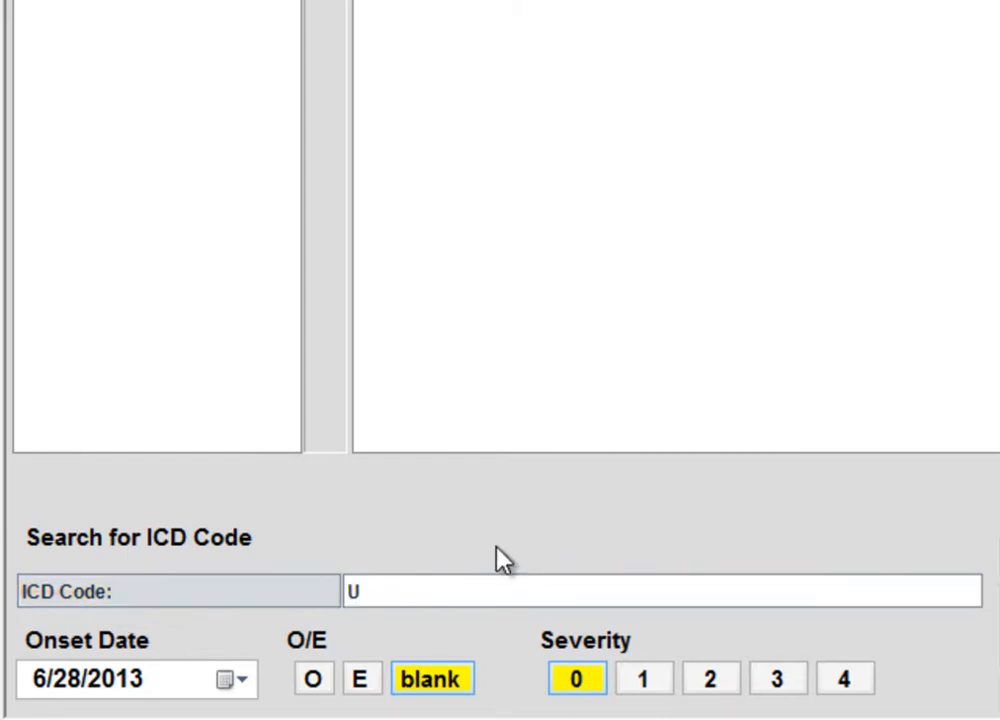
pyautogui.write('LCER')
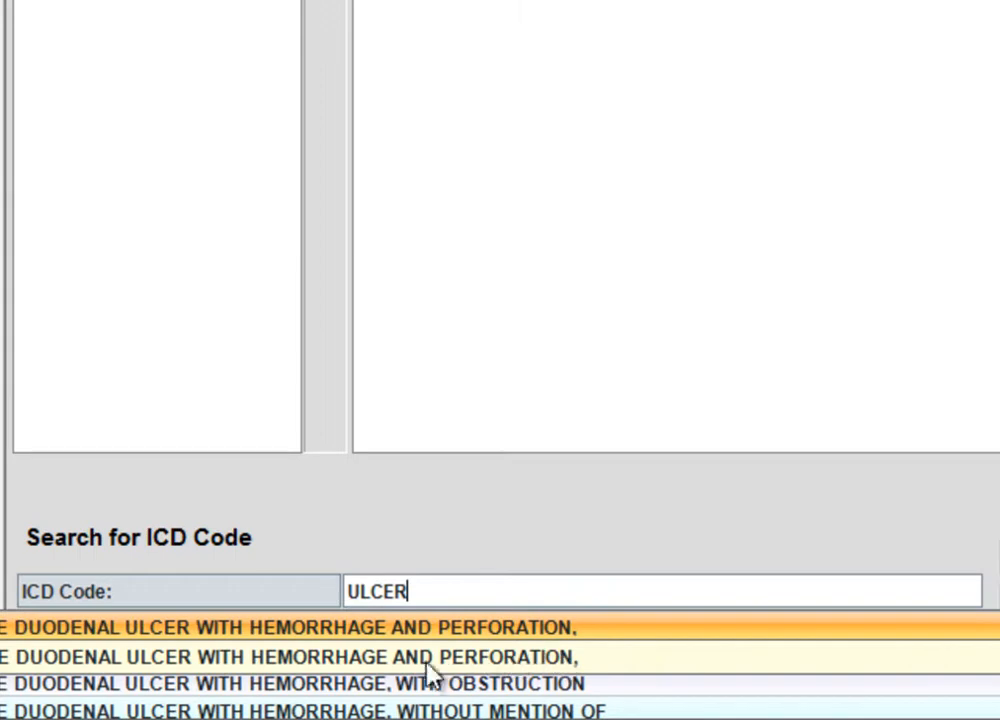
pyautogui.click(390, 648)
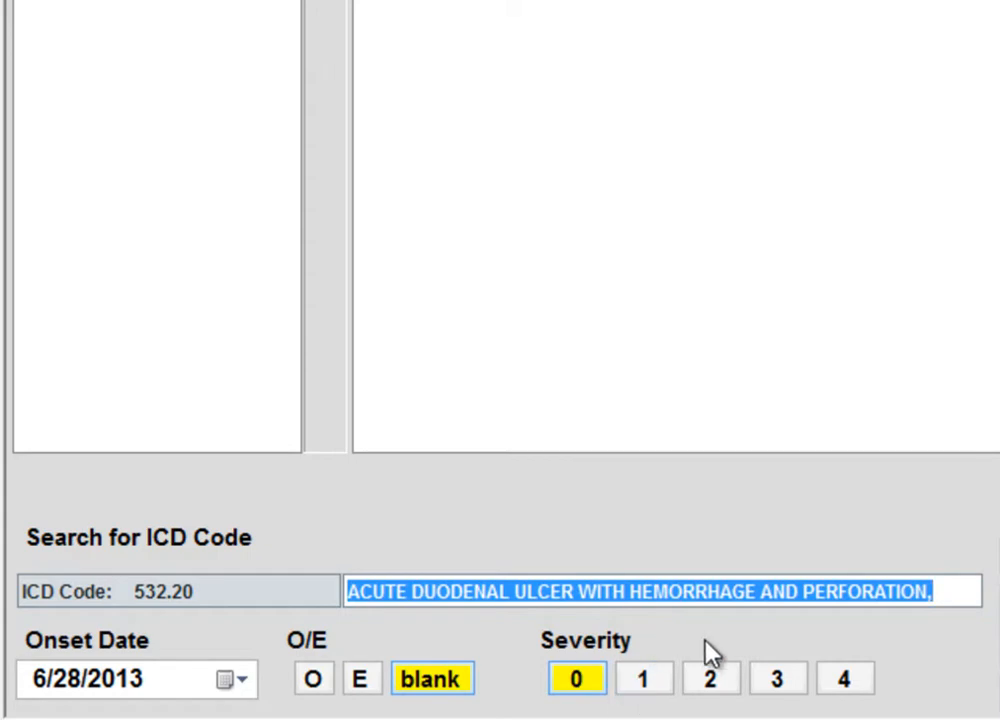
pyautogui.click(713, 688)
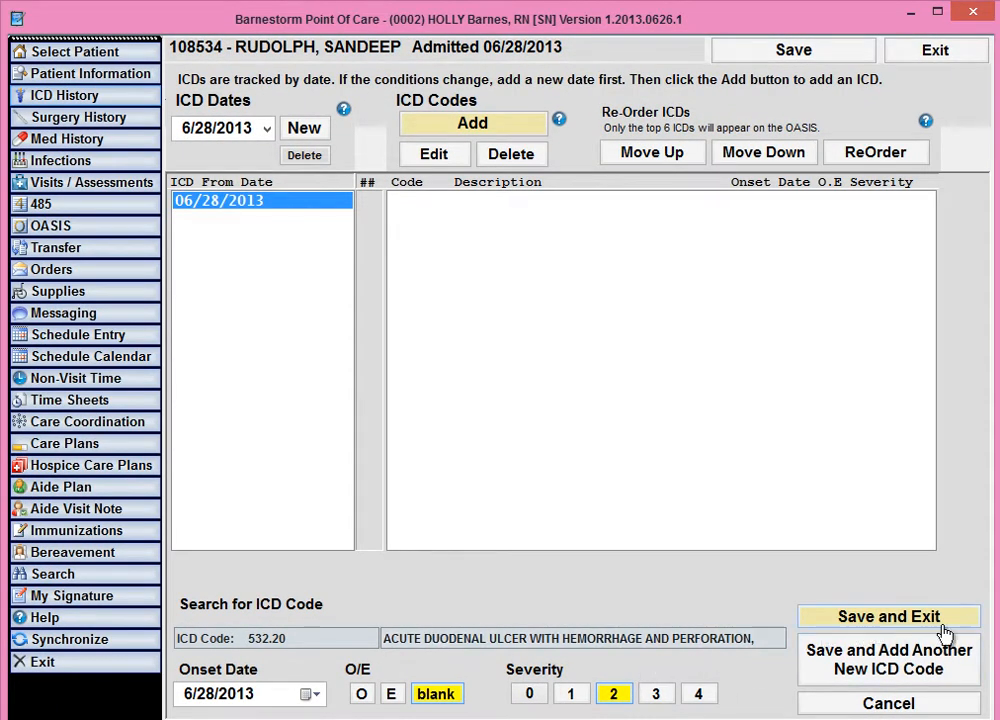
pyautogui.click(860, 660)
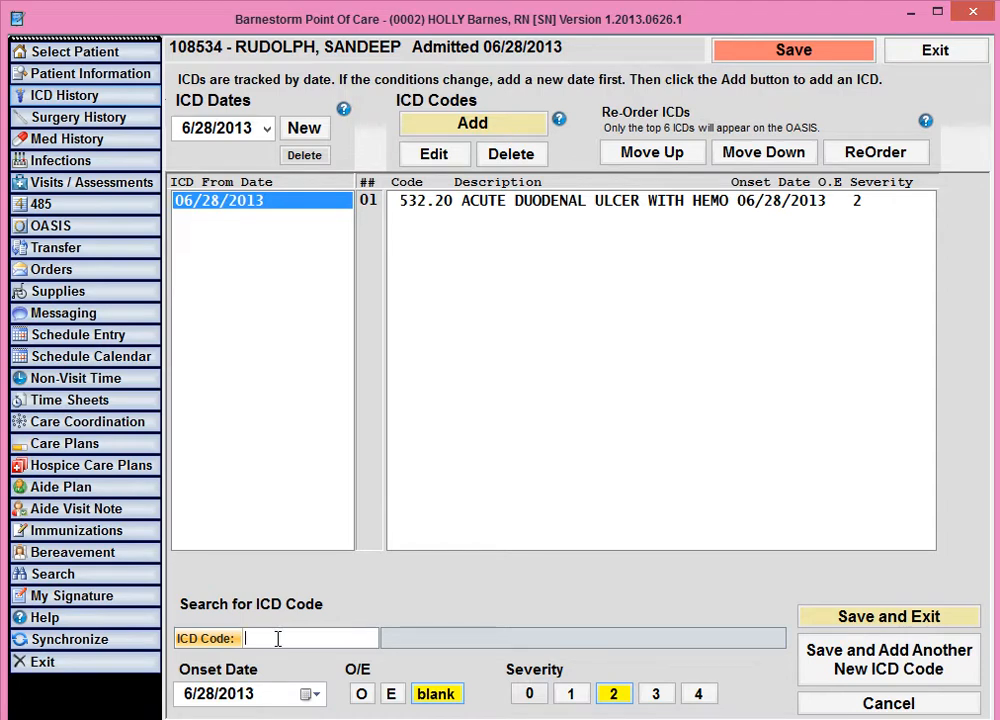
# - Add ICD code 250.01, Type I diabetes mellitus without complication, with severity 3, and continue to another new code
pyautogui.write('250')
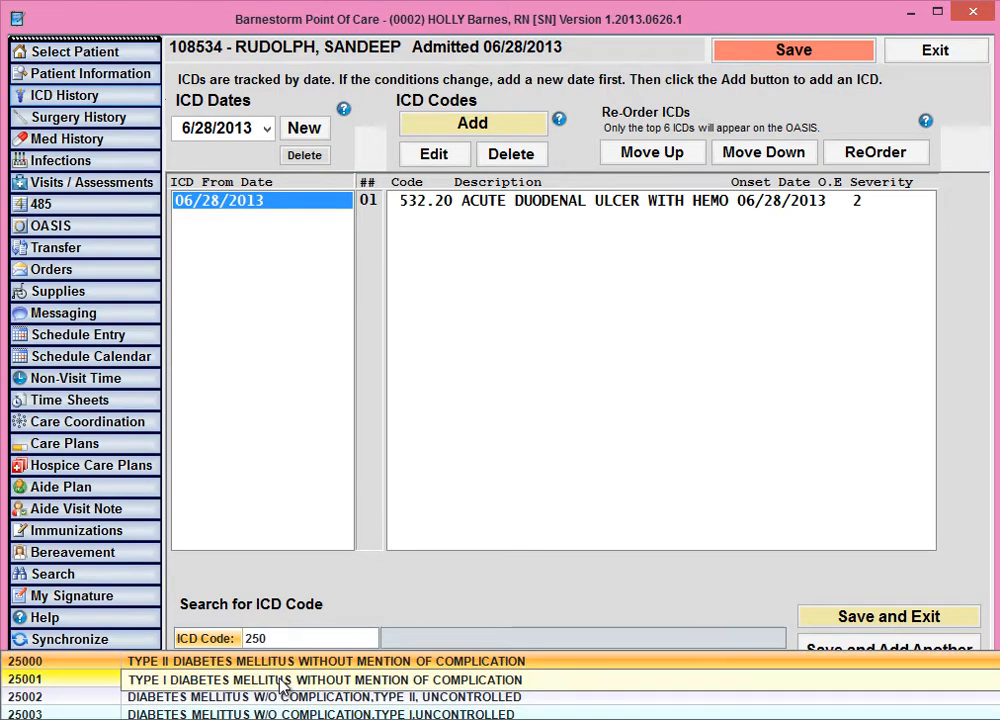
pyautogui.click(283, 682)
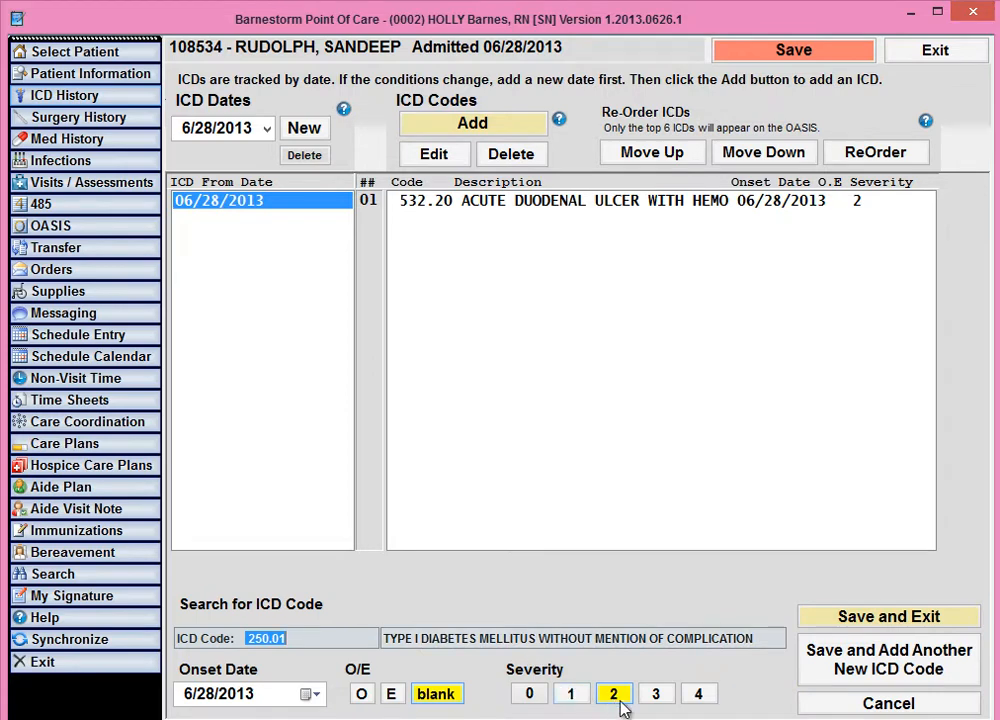
pyautogui.click(656, 695)
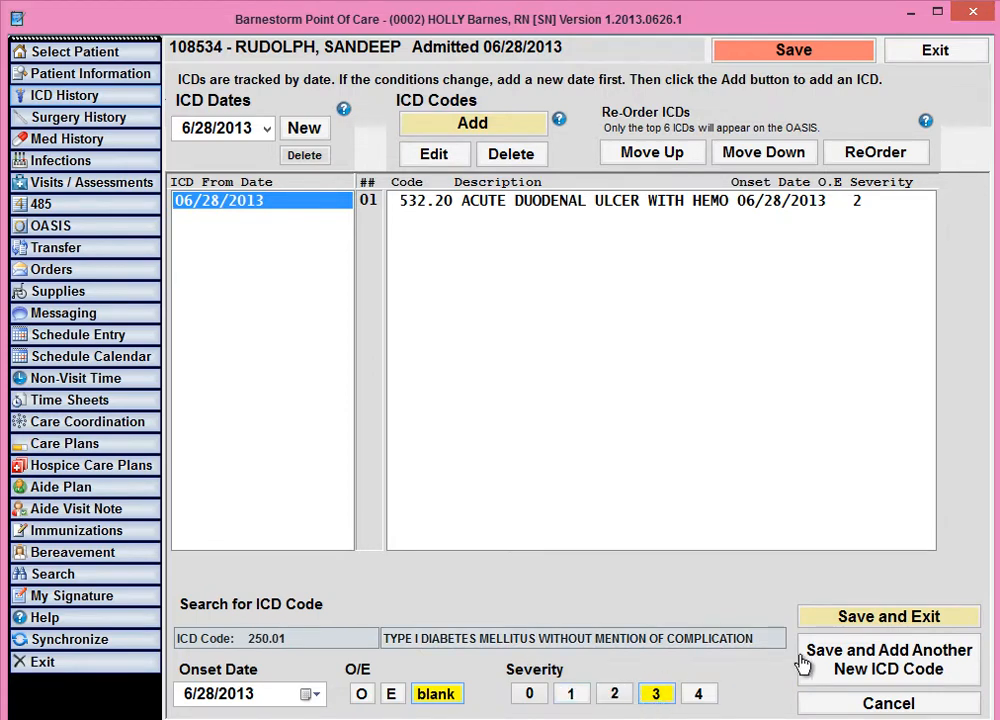
pyautogui.click(835, 661)
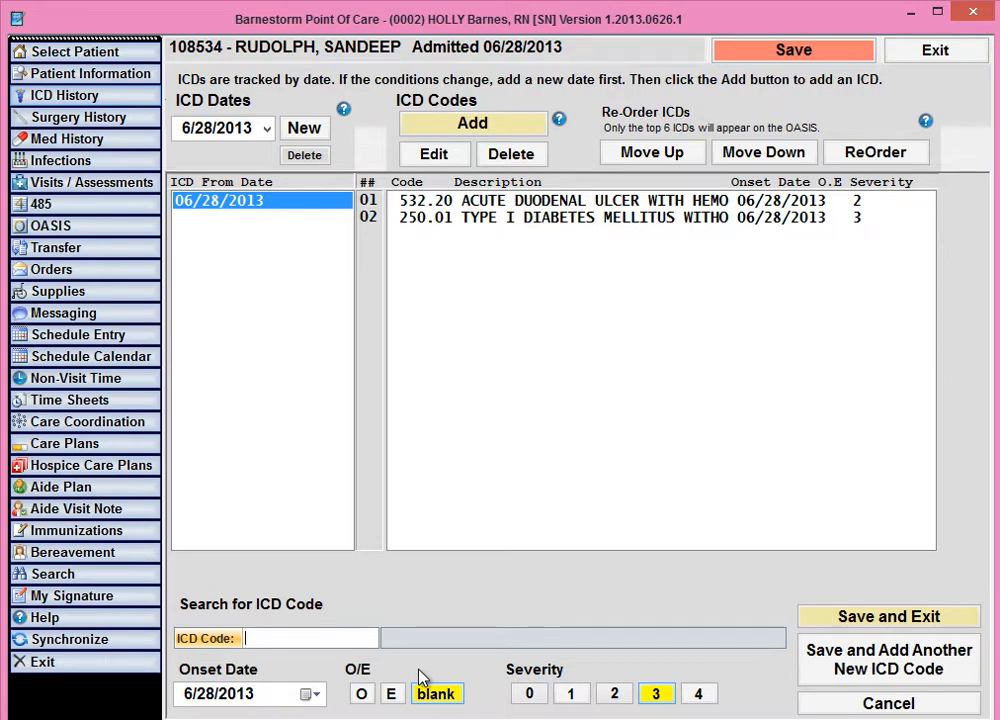
# - Add ICD code 599.0, urinary tract infection, site not specified, with severity 2, and continue to another new code
pyautogui.write('599')
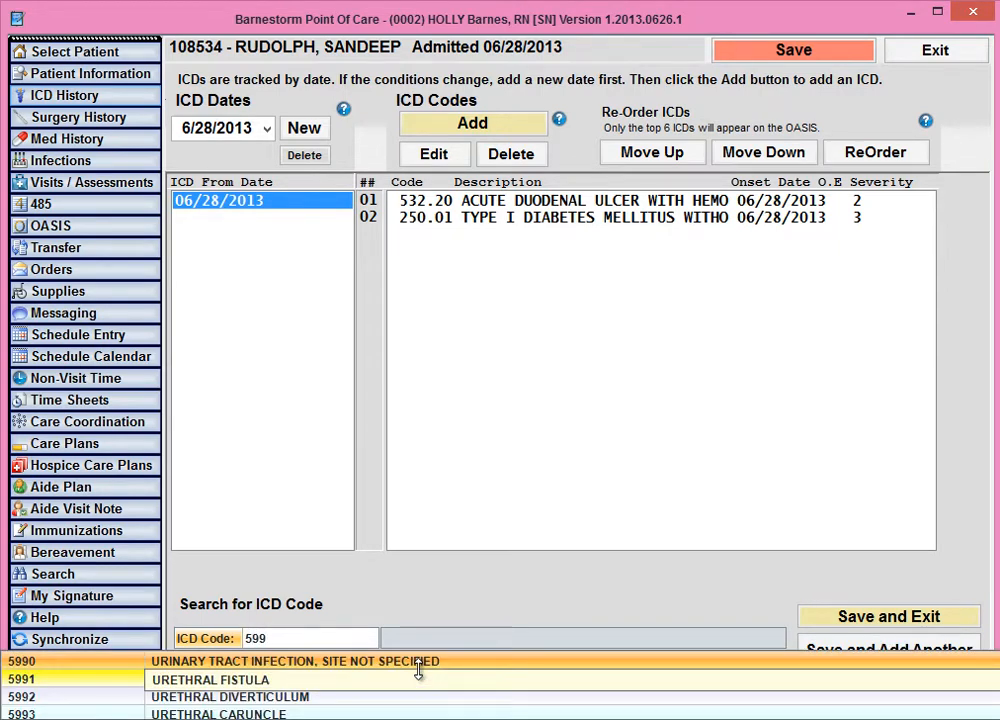
pyautogui.click(328, 663)
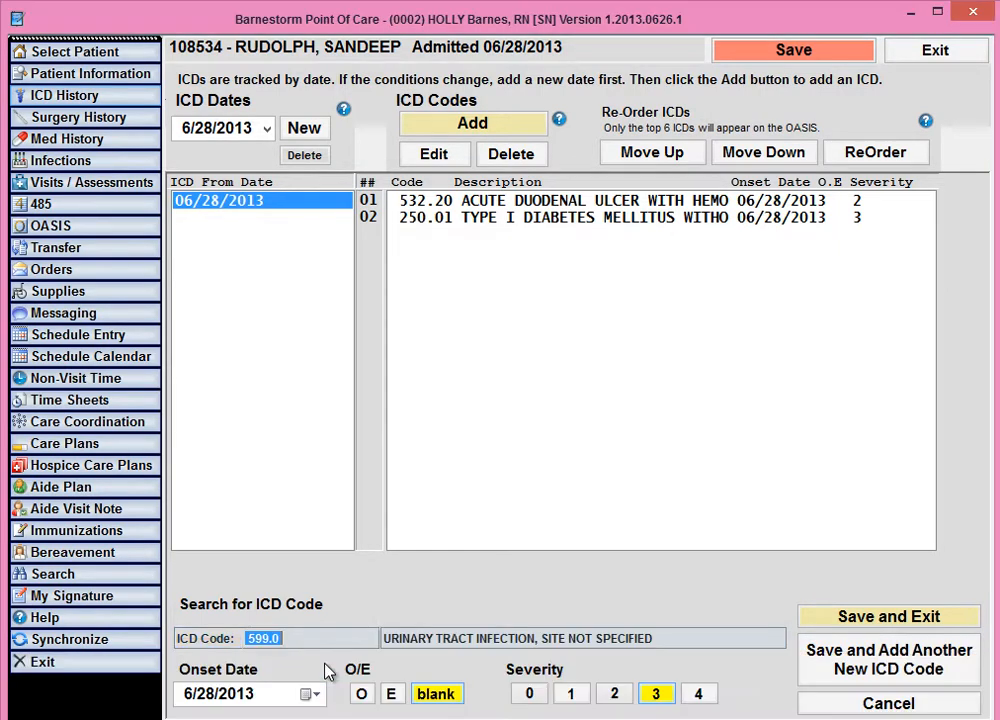
pyautogui.click(614, 693)
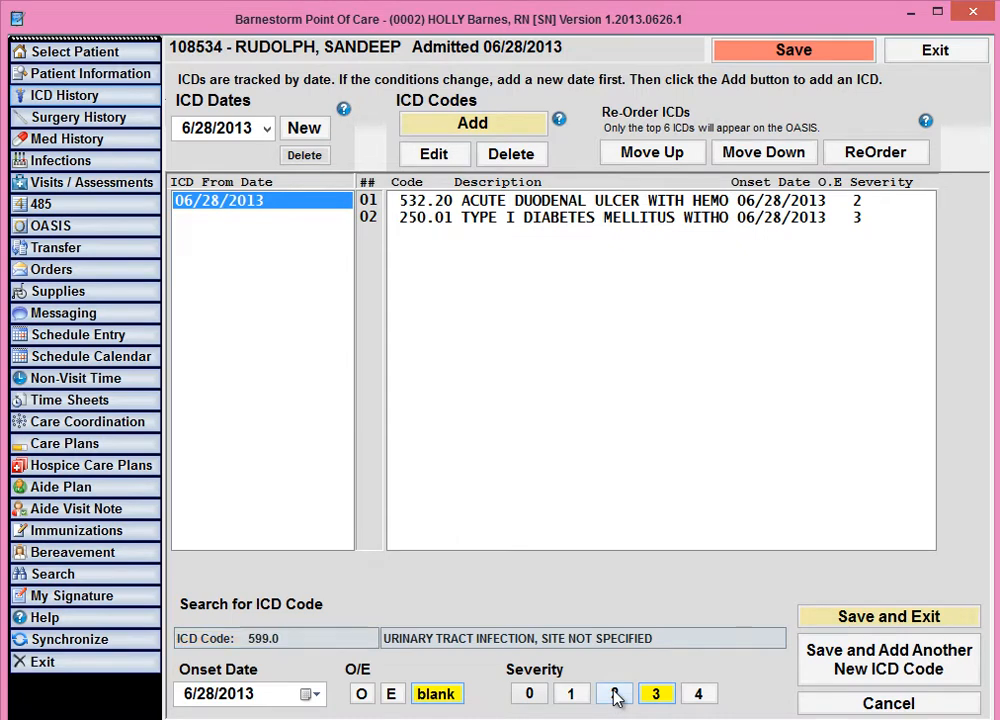
pyautogui.click(839, 661)
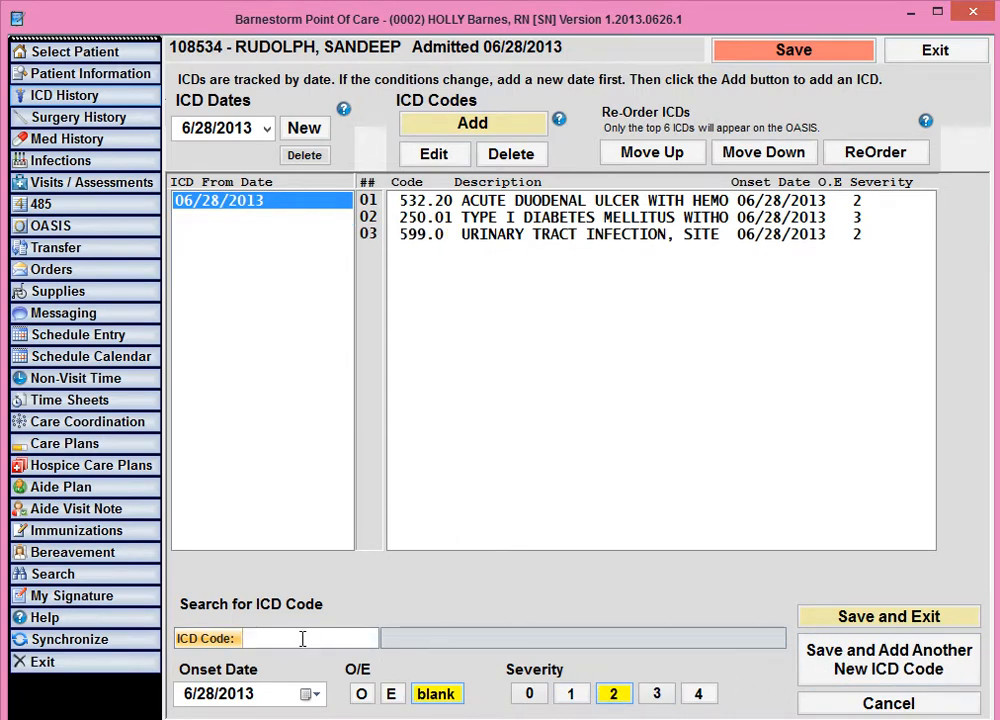
# - Add ICD code 305.01, alcohol abuse, continuous drinking behavior, with severity 4, and continue to another new code
pyautogui.write('305')
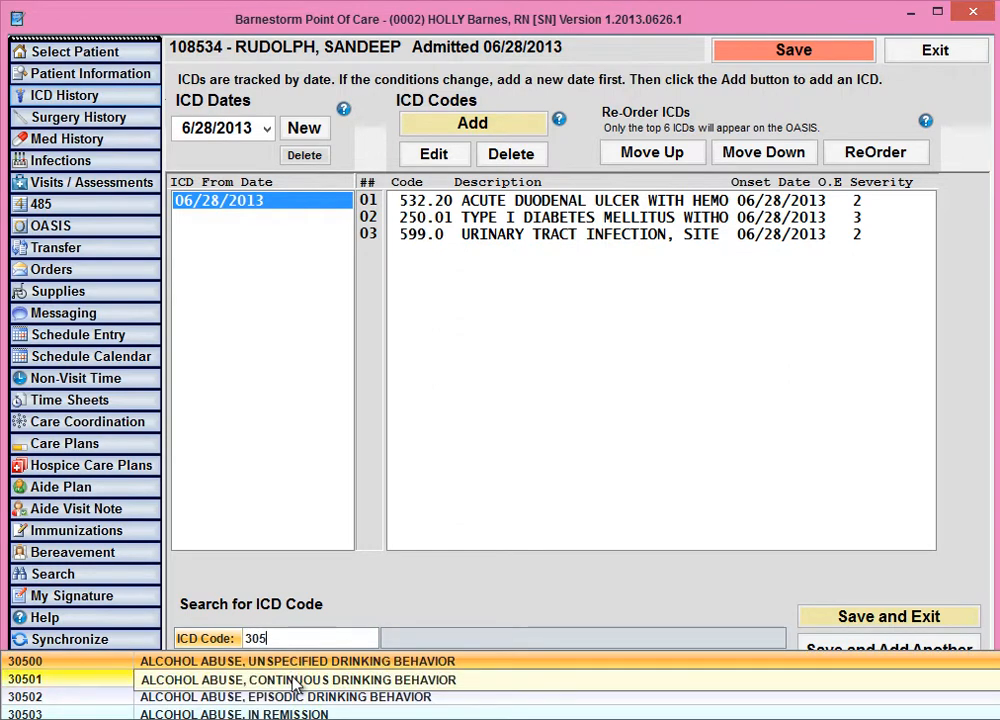
pyautogui.click(290, 679)
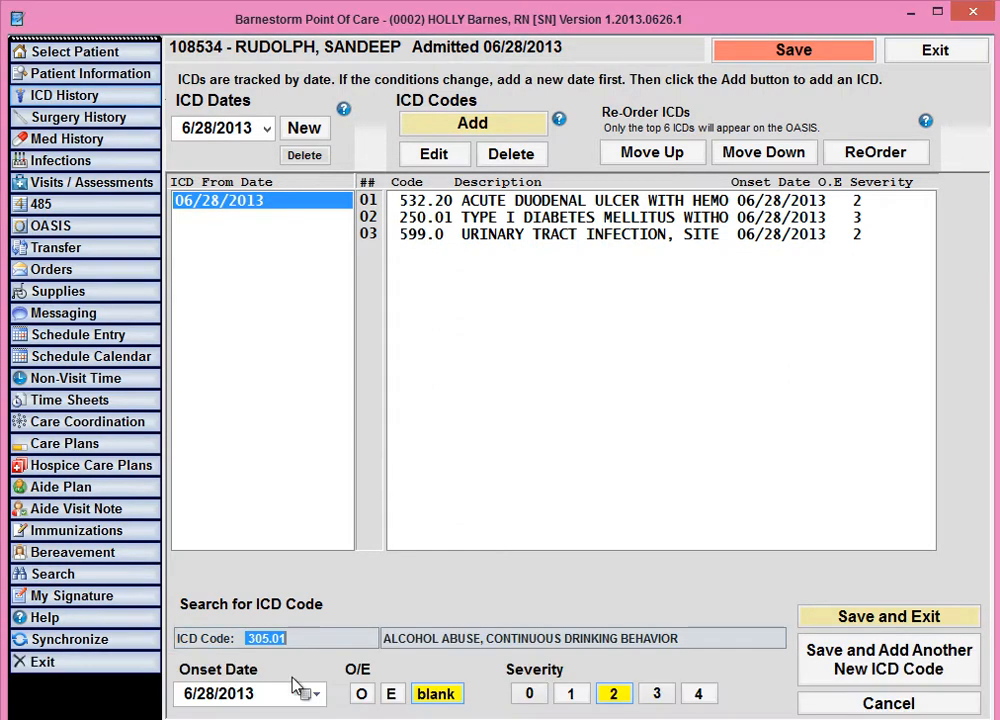
pyautogui.click(699, 693)
pyautogui.click(858, 662)
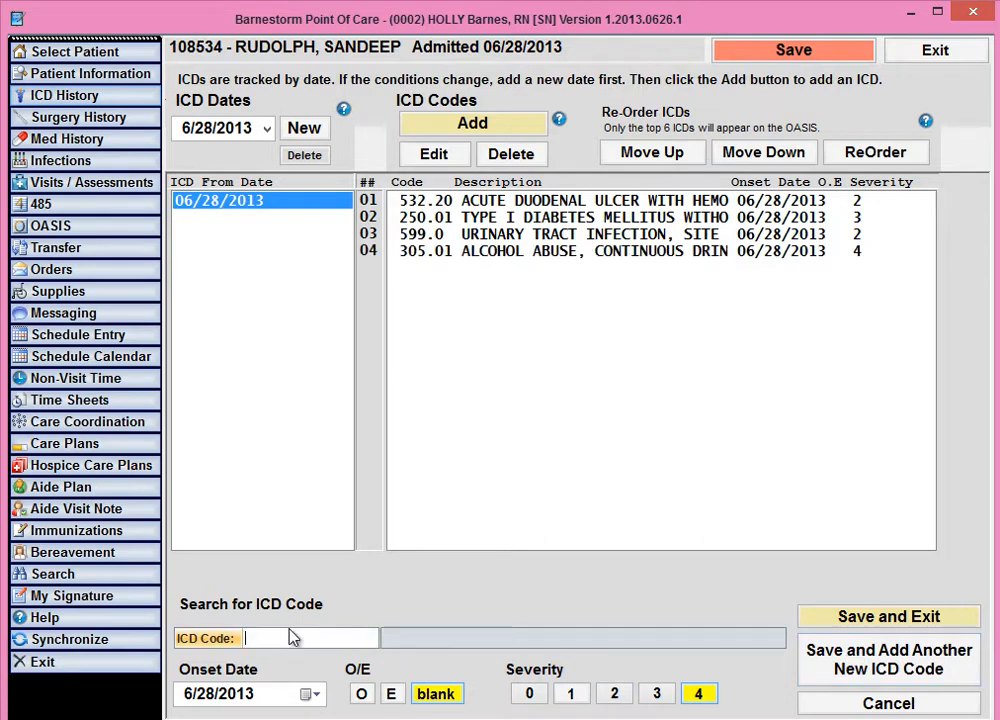
# - Add ICD code 530.0, achalasia and cardiospasm, with severity 3, and save it while closing the code entry form
pyautogui.write('530')
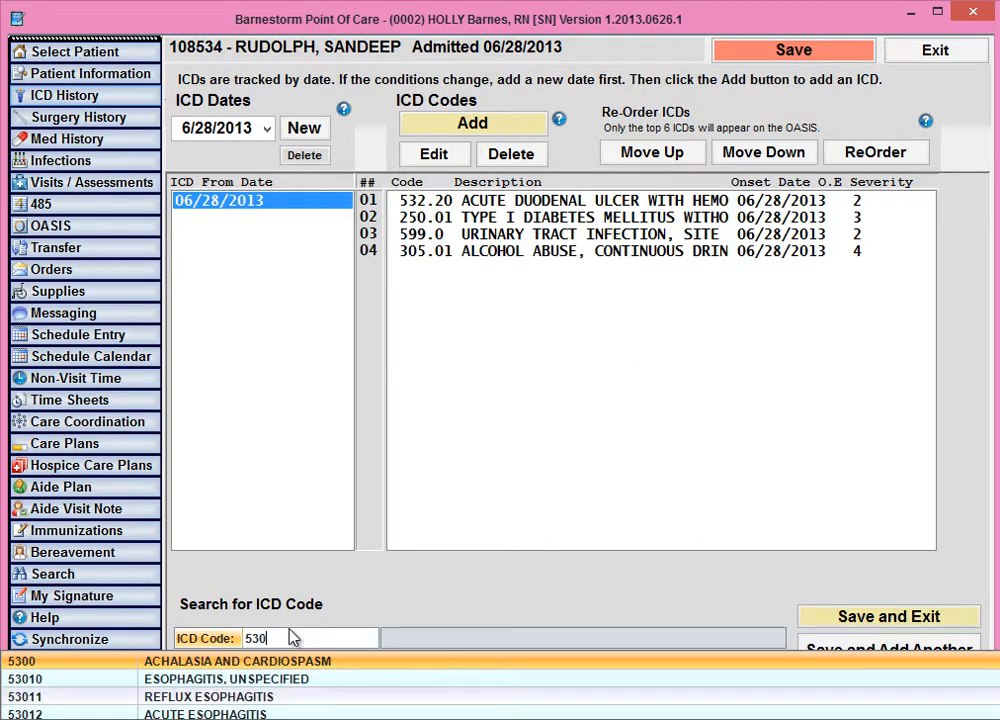
pyautogui.click(283, 662)
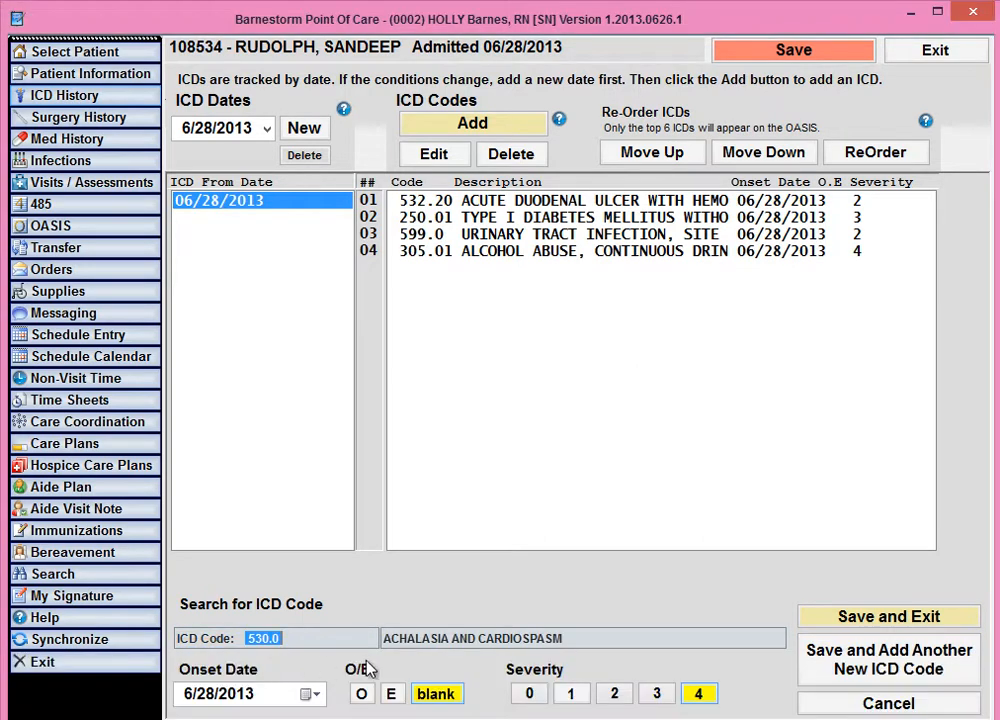
pyautogui.click(656, 693)
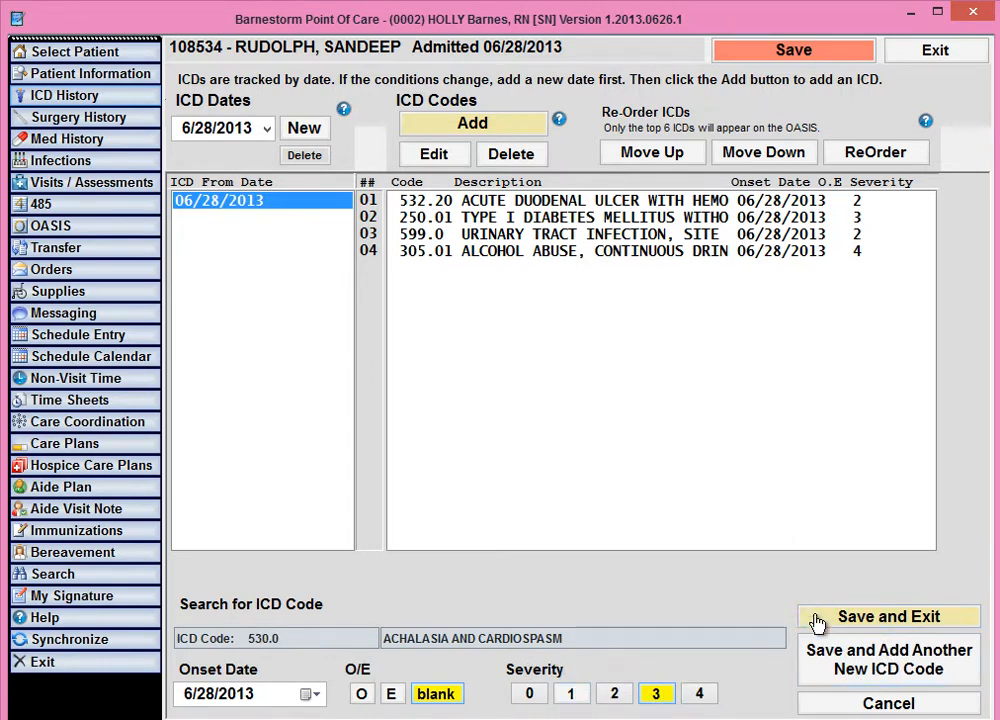
pyautogui.click(909, 628)
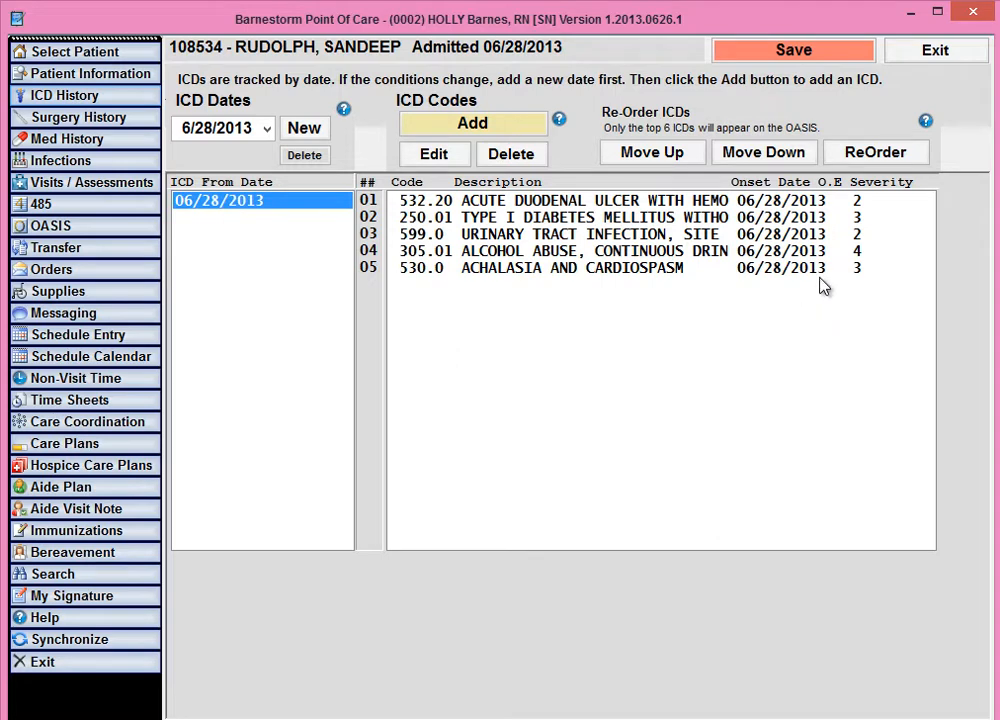
# - Move the acute duodenal ulcer code 532.20 down the ICD list and back up to first place
pyautogui.click(585, 205)
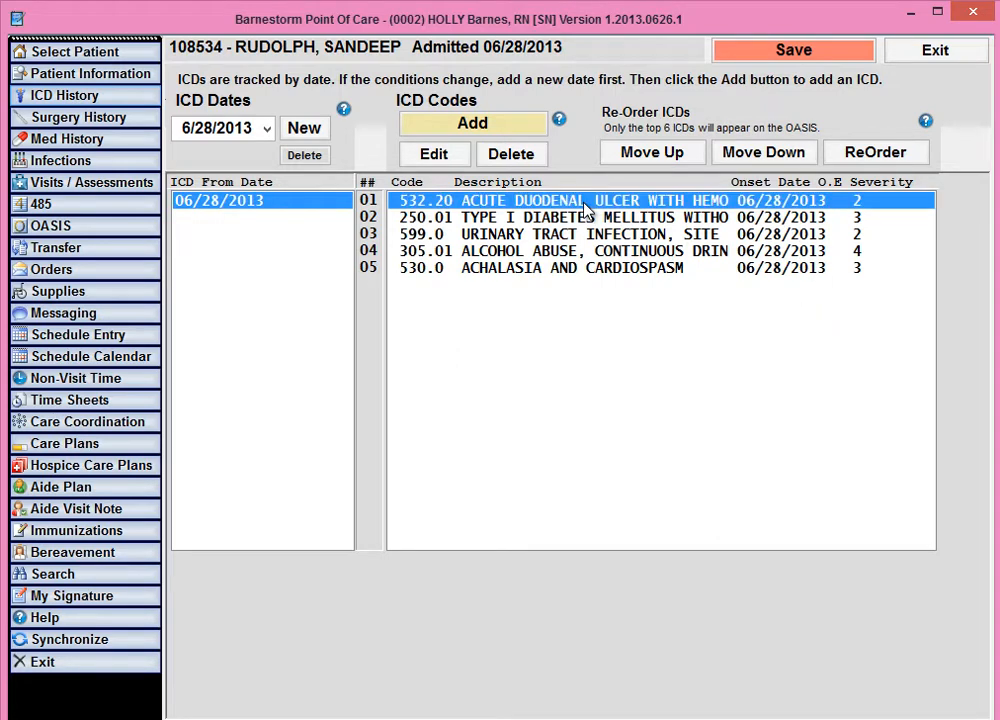
pyautogui.doubleClick(757, 162)
pyautogui.click(658, 163)
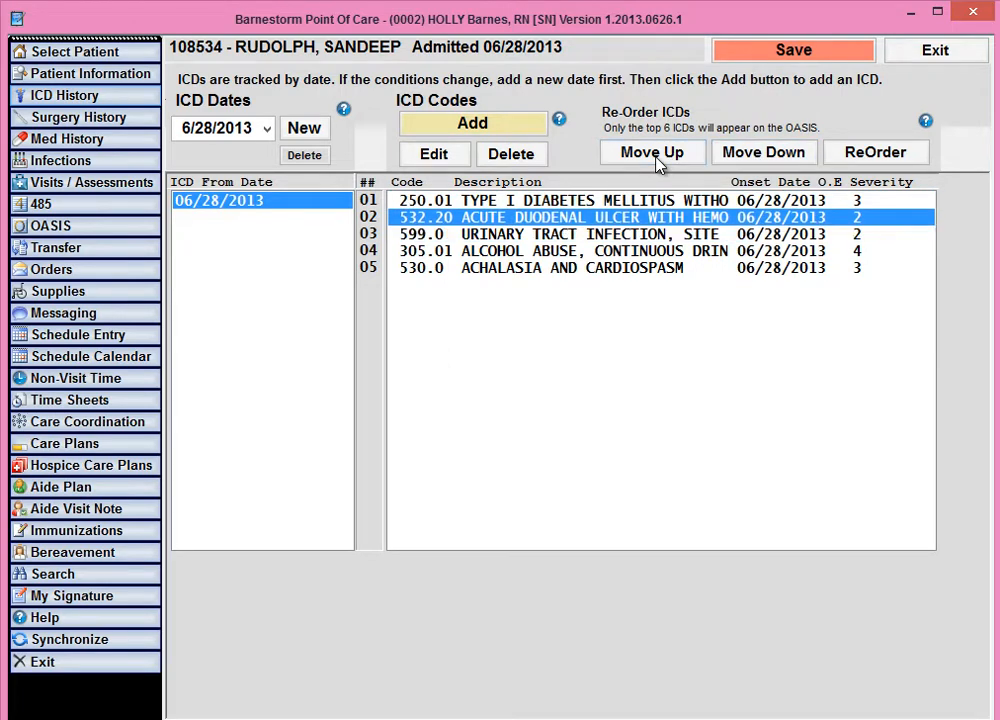
pyautogui.click(657, 163)
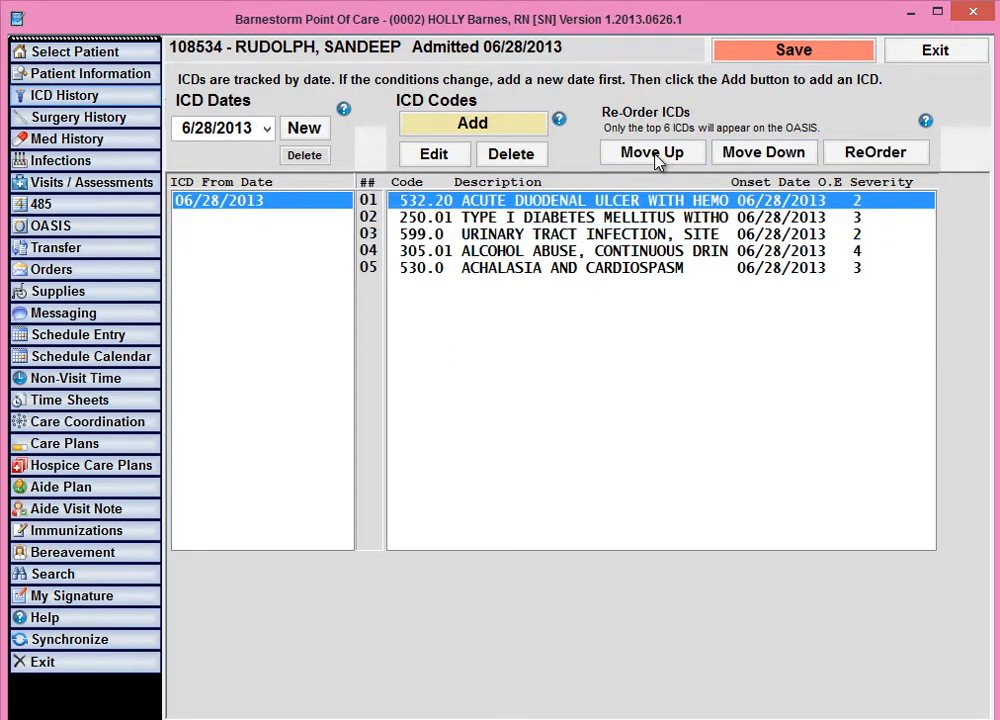
# - Move the Type I diabetes code 250.01 up to first place in the ICD list
pyautogui.click(652, 215)
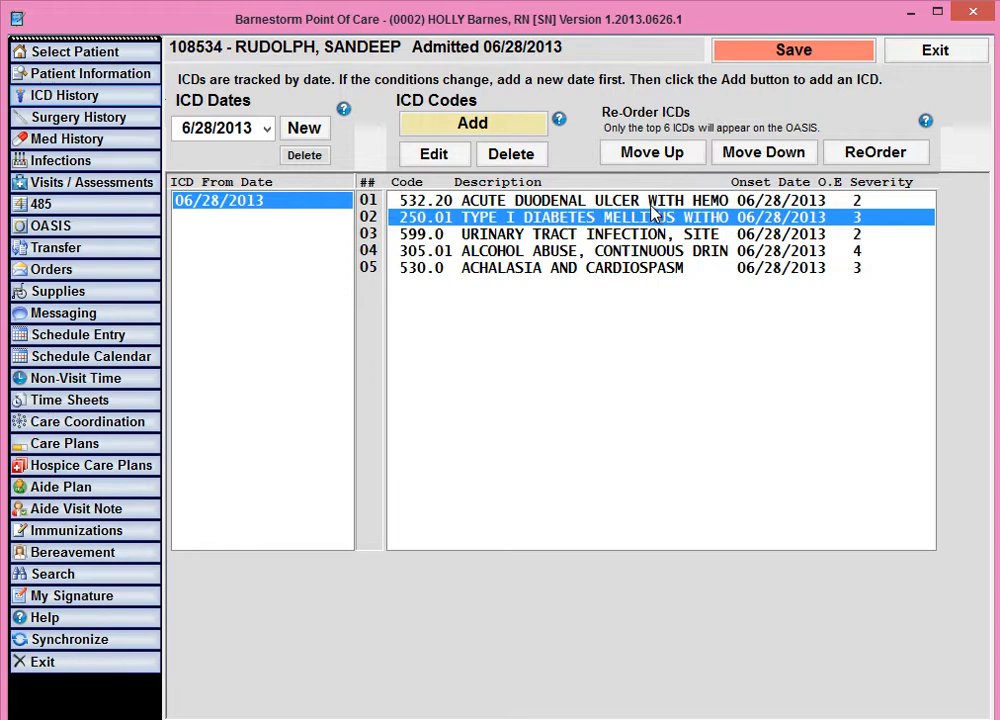
pyautogui.click(681, 155)
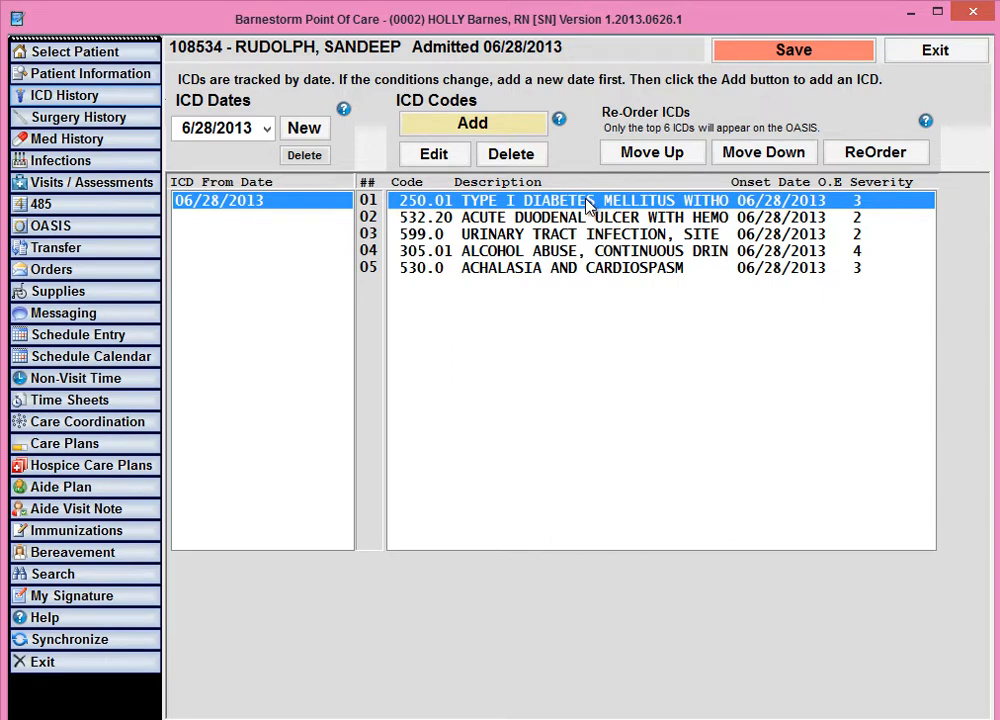
# - Save the pending changes, reorder the ICD codes as 250.01, 532.20, 599.0, 305.01, 530.0, then save and exit the ICD history
pyautogui.click(877, 152)
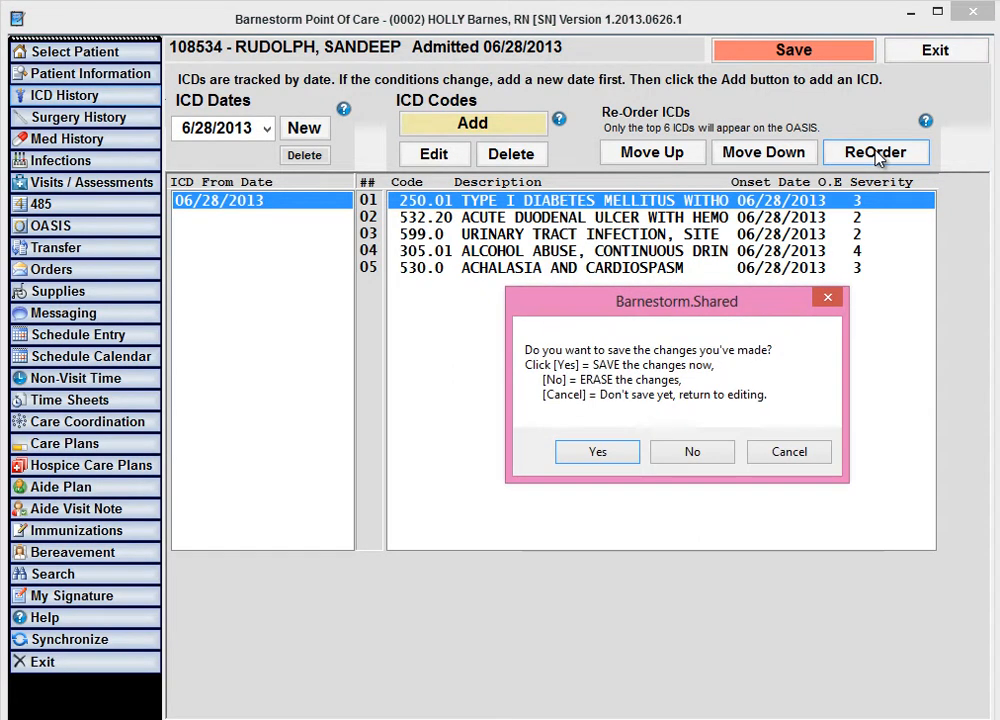
pyautogui.click(612, 462)
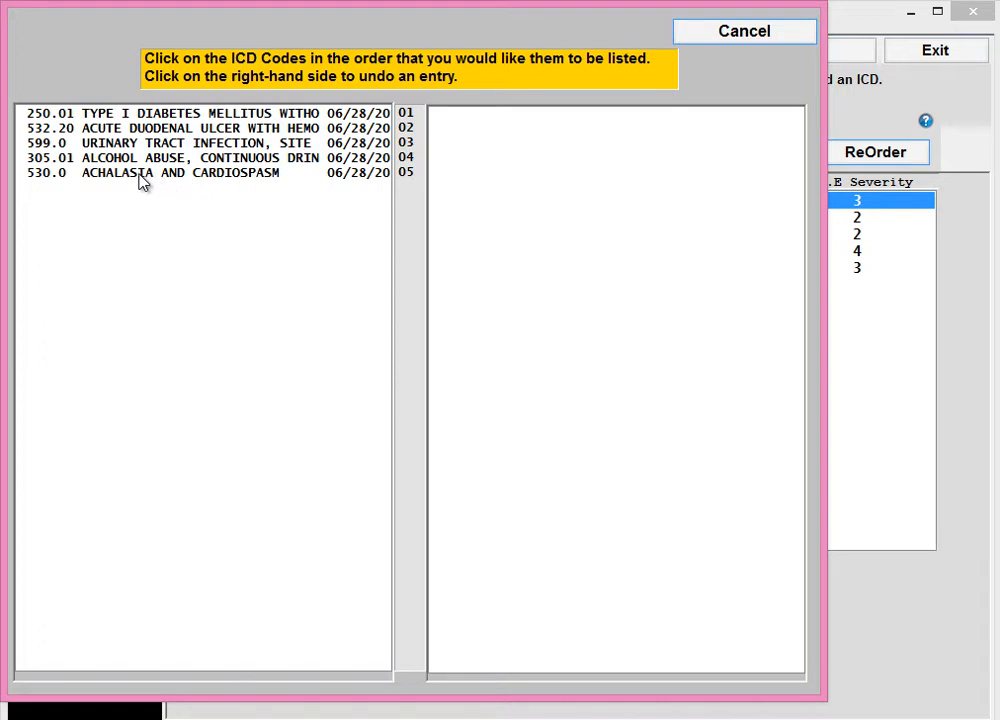
pyautogui.click(175, 115)
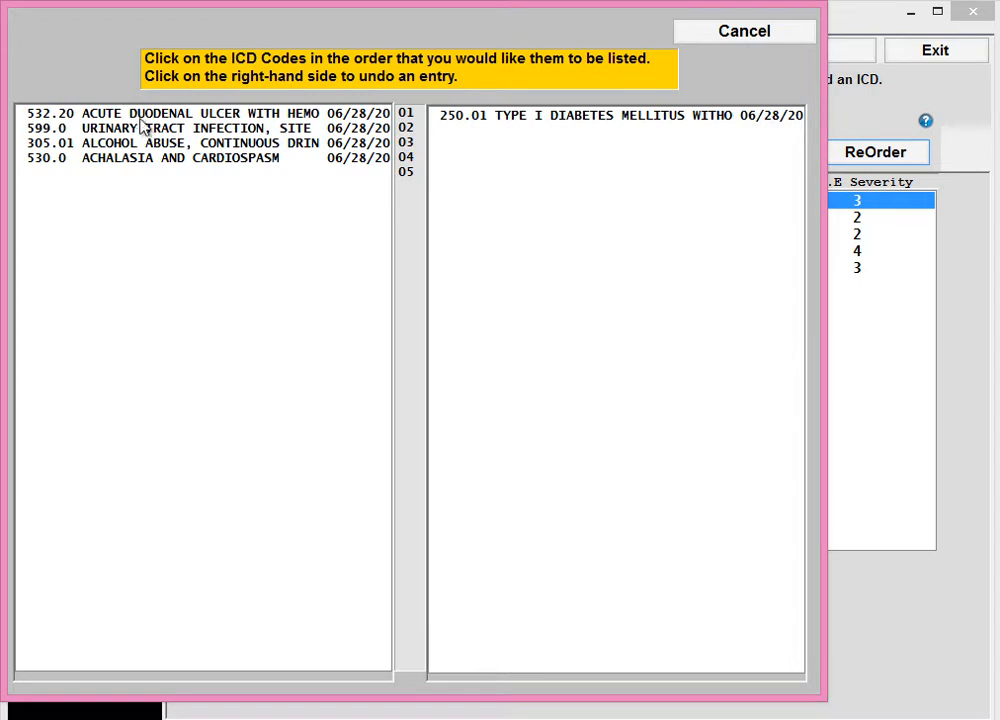
pyautogui.click(170, 116)
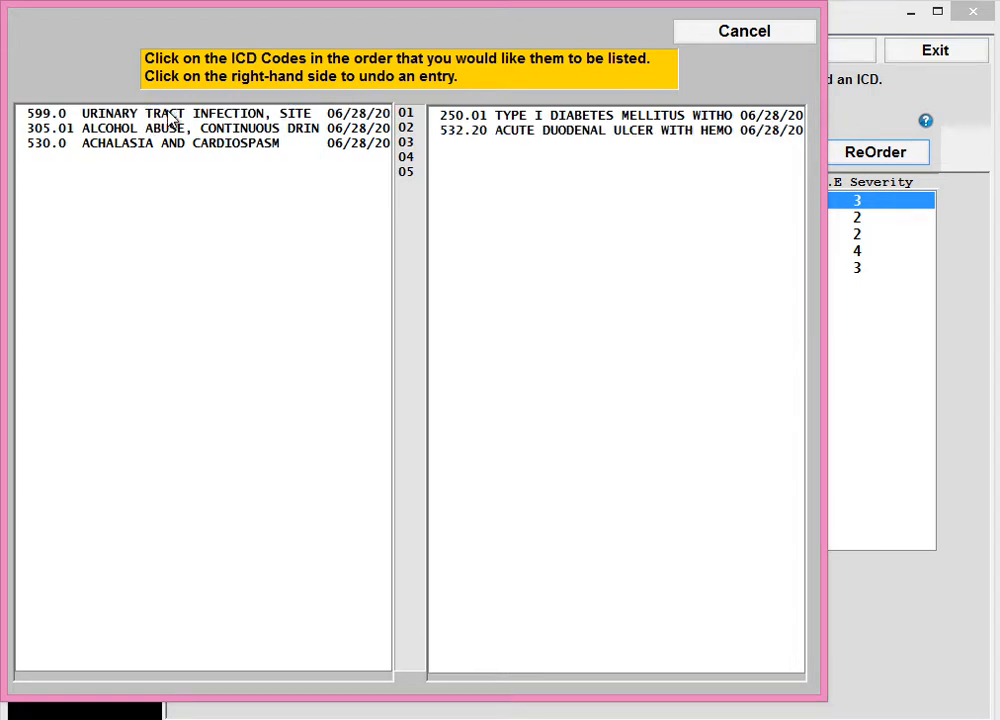
pyautogui.click(172, 116)
pyautogui.click(170, 116)
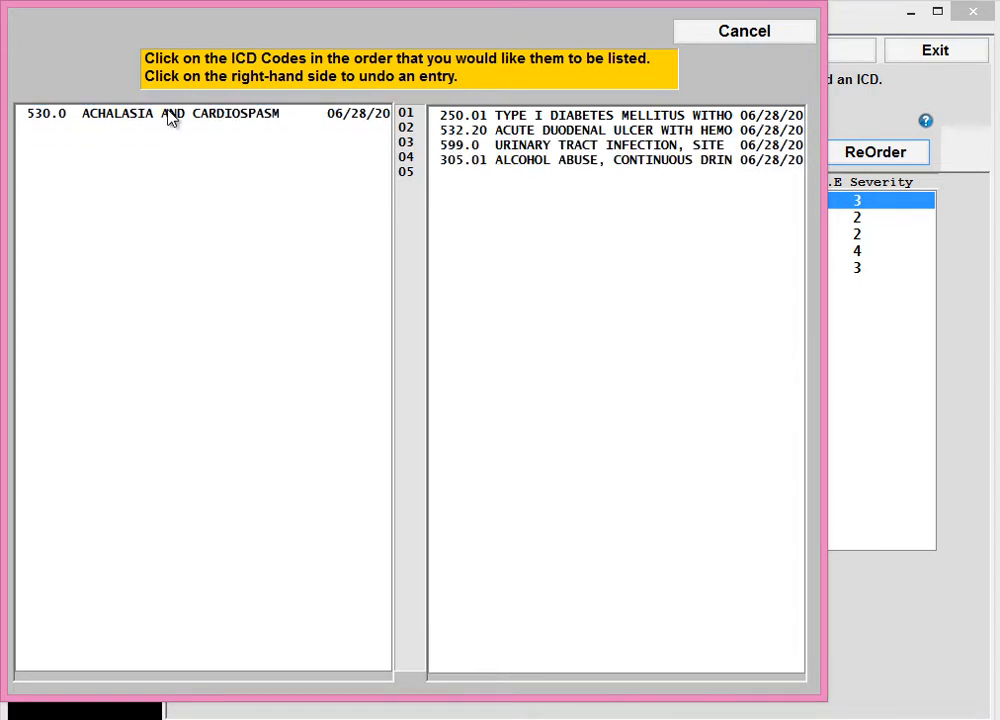
pyautogui.click(170, 116)
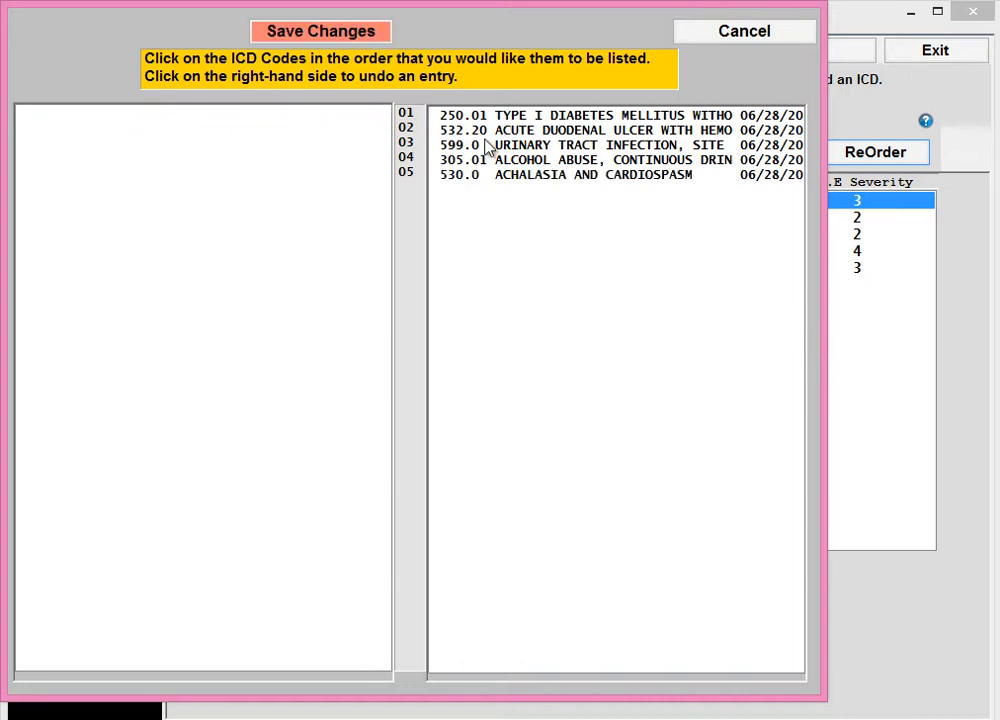
pyautogui.click(299, 35)
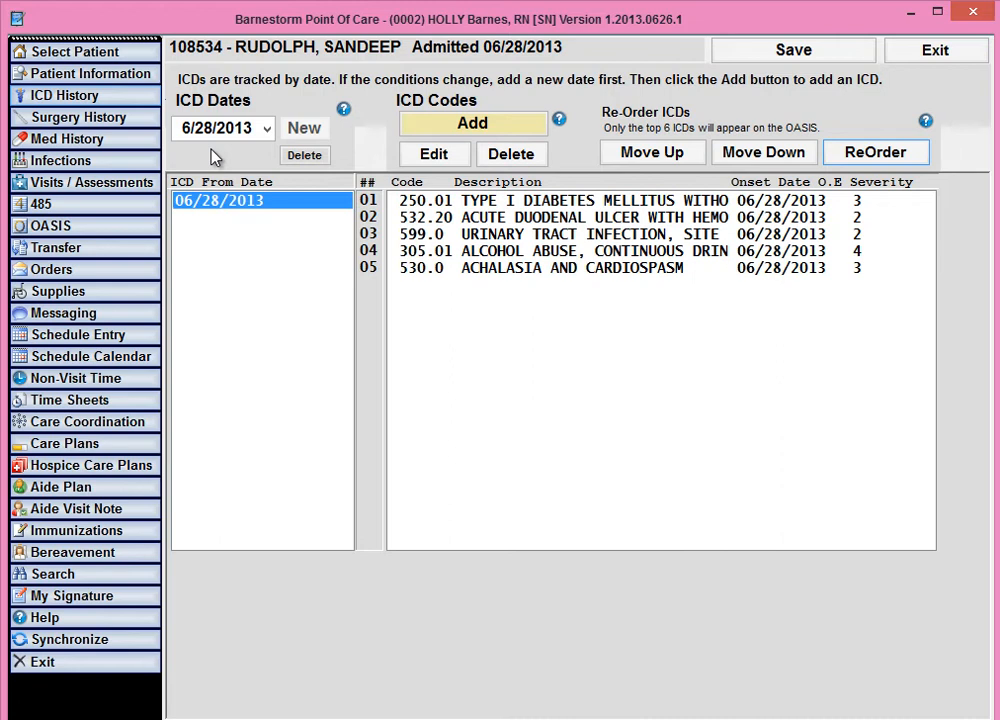
pyautogui.click(796, 53)
pyautogui.click(928, 54)
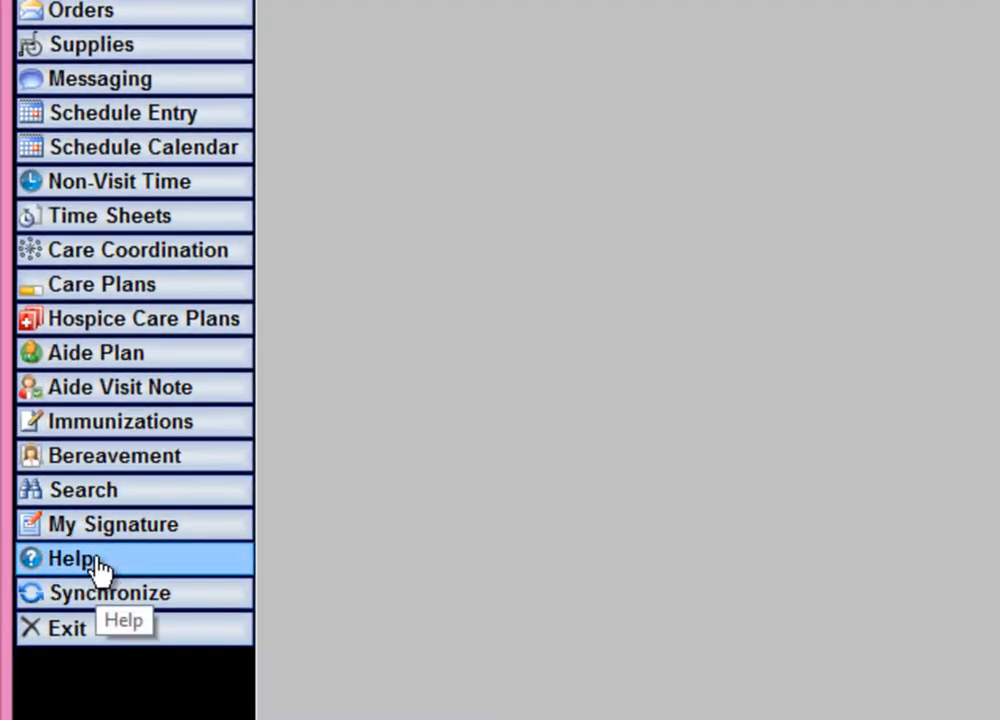
# - Open the built-in help for ICD History, read the article "Add ICD Codes for a Patient", and return to the article list
pyautogui.click(100, 570)
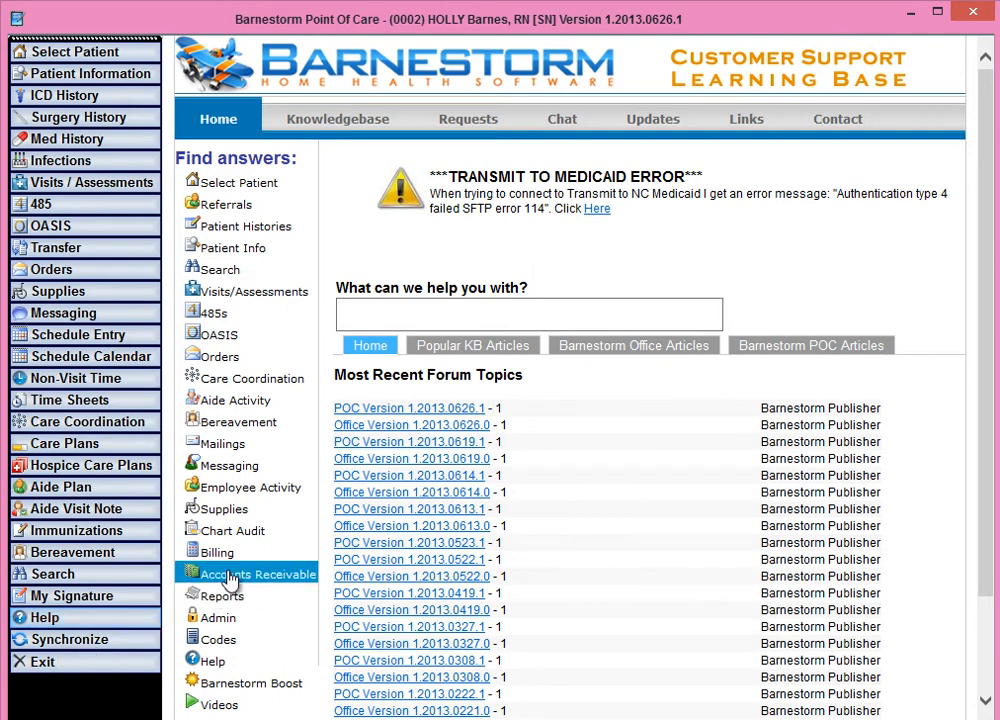
pyautogui.moveTo(250, 226)
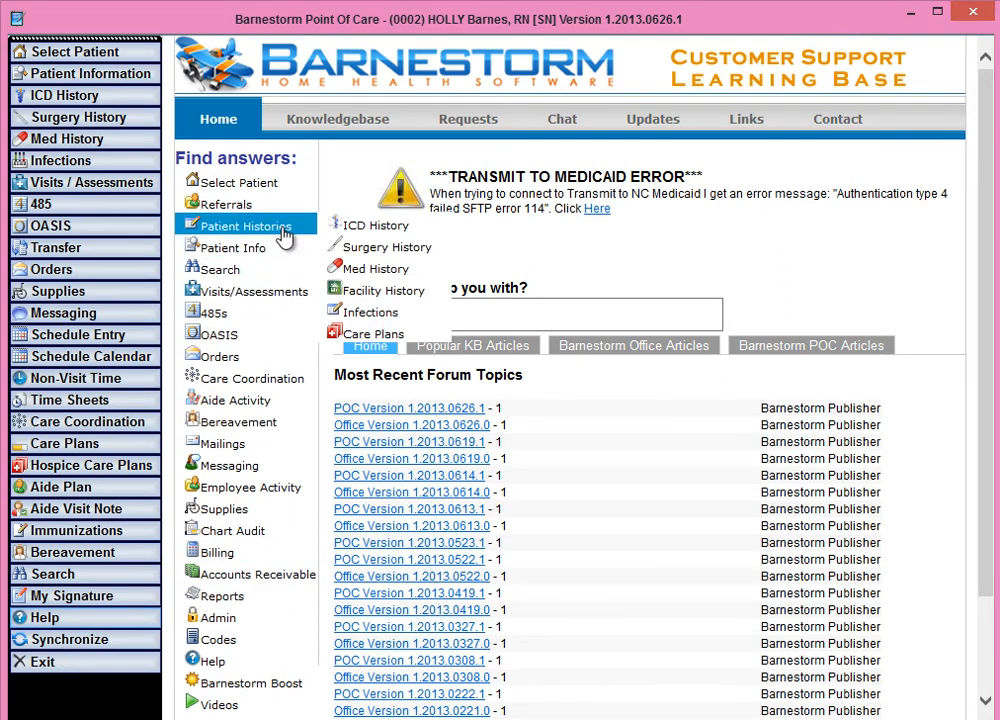
pyautogui.click(370, 230)
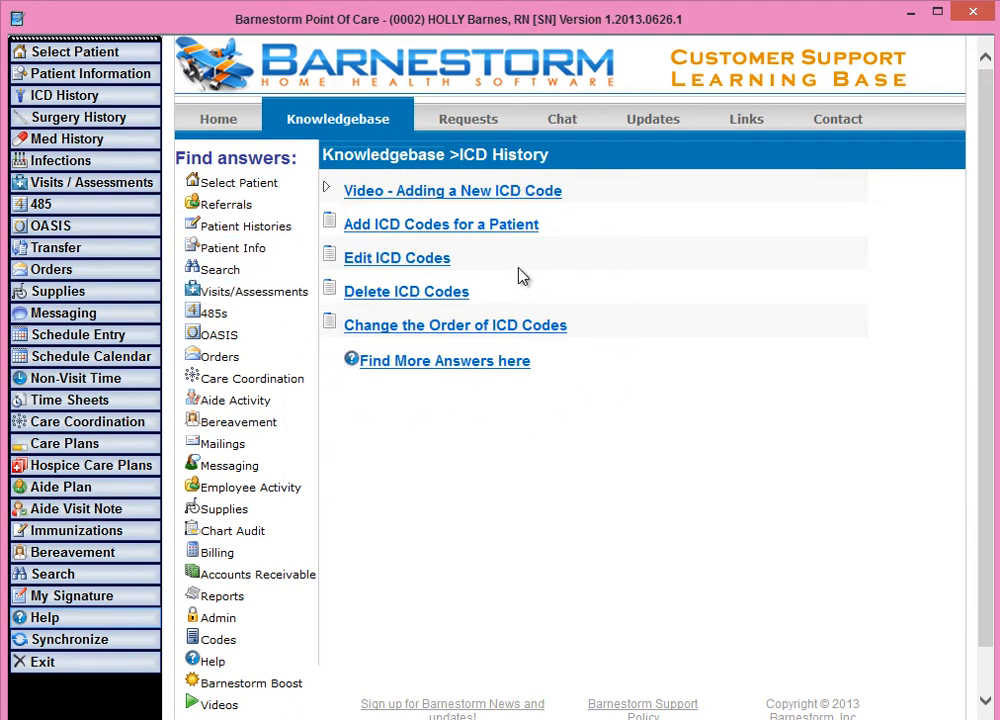
pyautogui.click(460, 233)
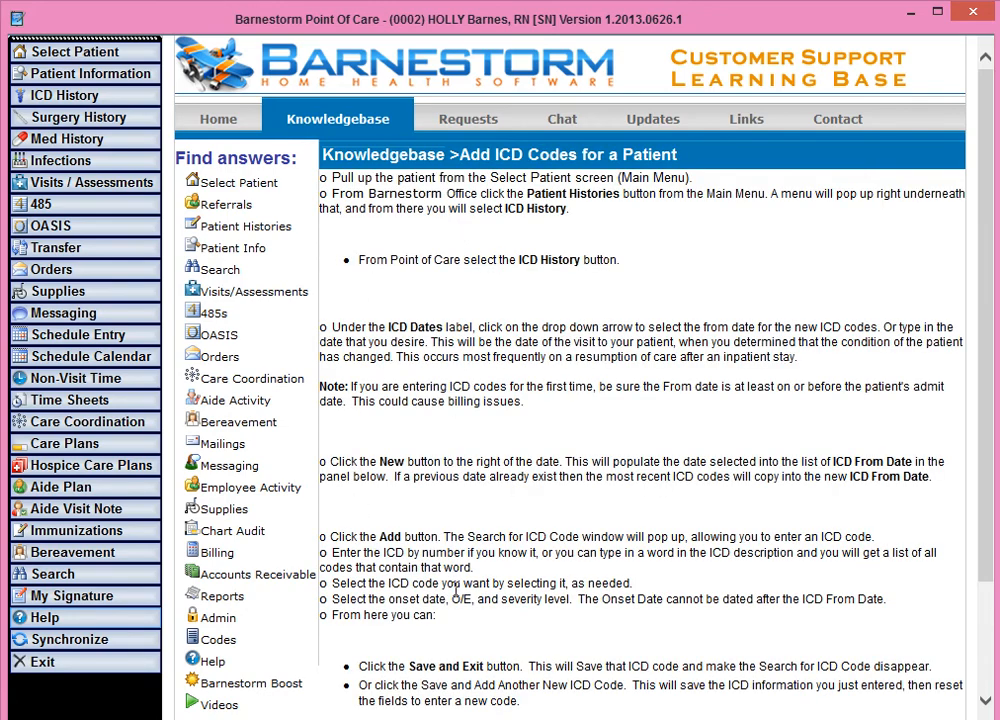
pyautogui.rightClick(675, 253)
pyautogui.click(737, 265)
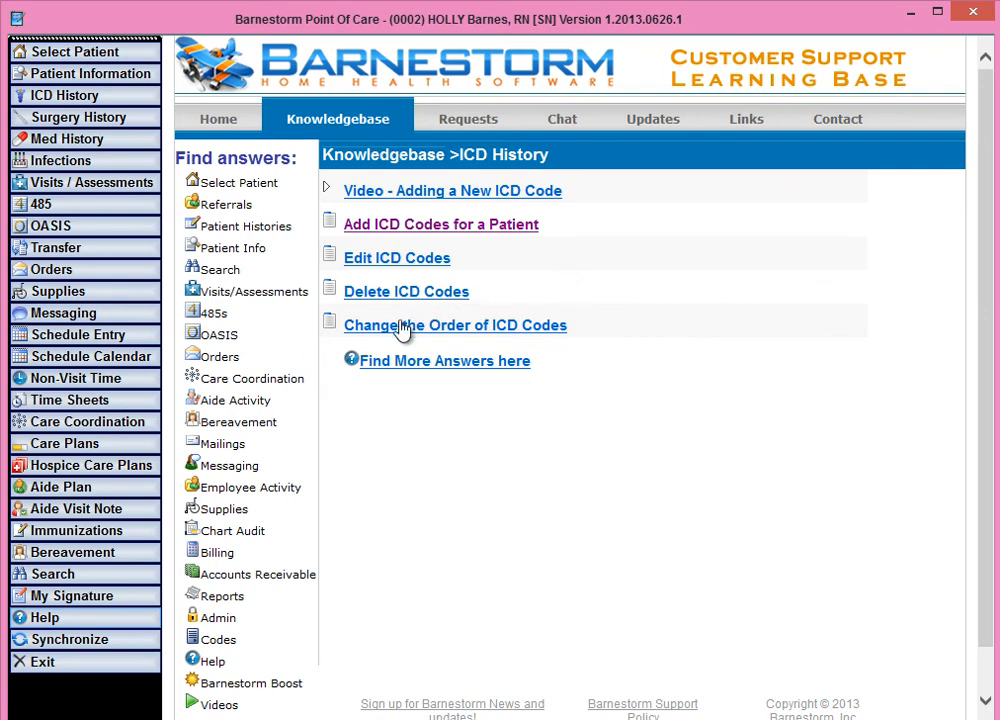
# - Open the full online knowledgebase for ICD History in the browser and look through its article list
pyautogui.click(453, 368)
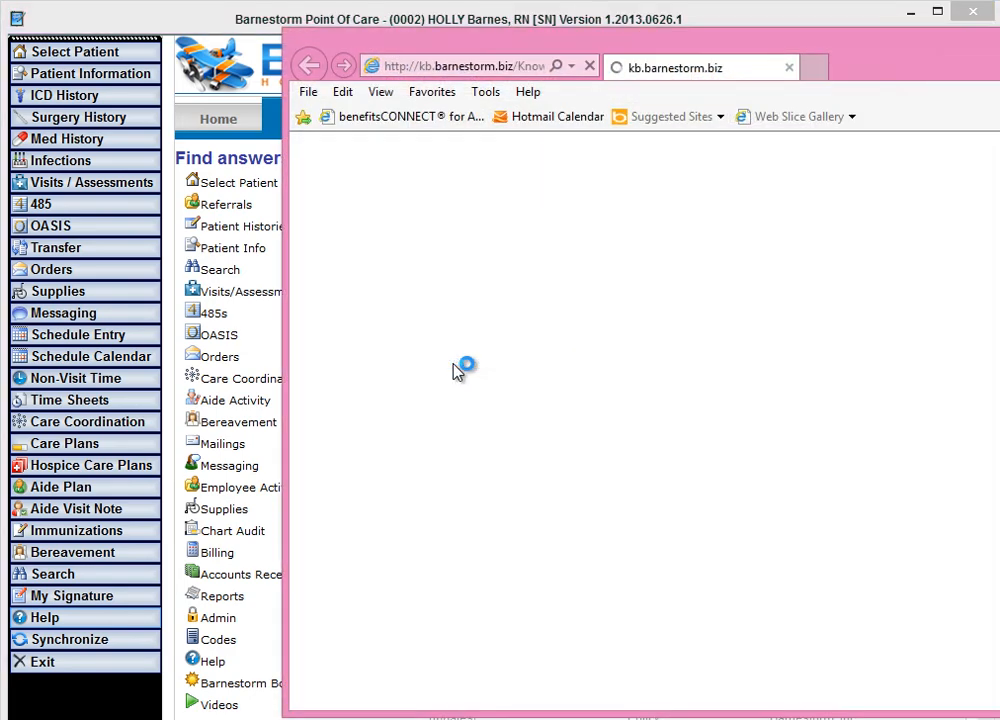
pyautogui.moveTo(853, 50); pyautogui.dragTo(573, 35)
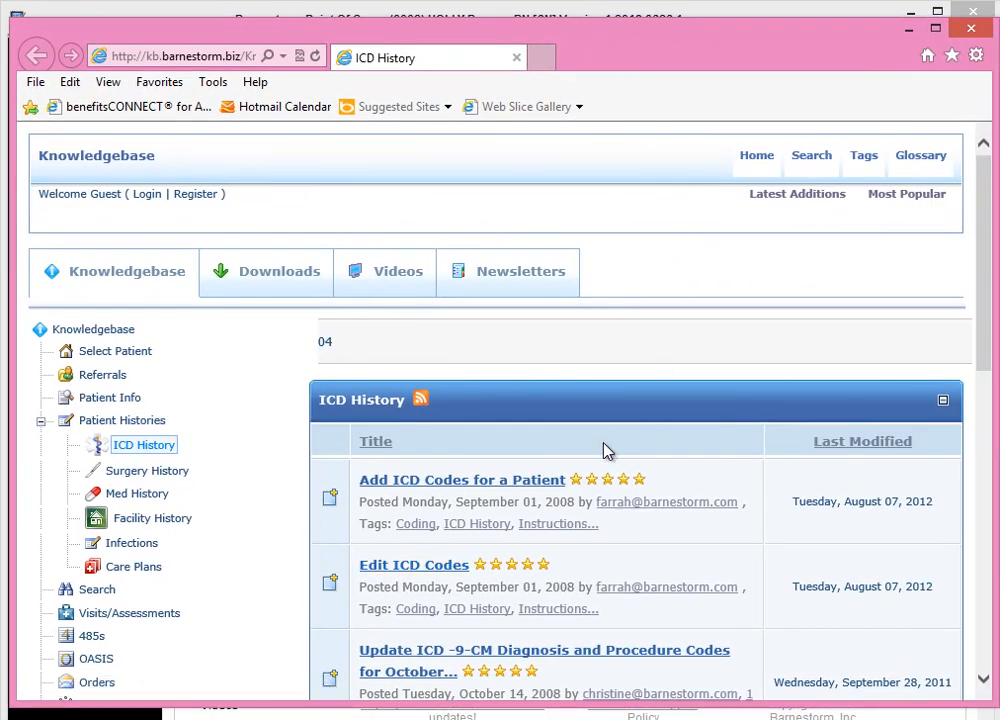
pyautogui.scroll(-5, 603, 451)
pyautogui.scroll(5, 603, 451)
pyautogui.scroll(-1, 603, 386)
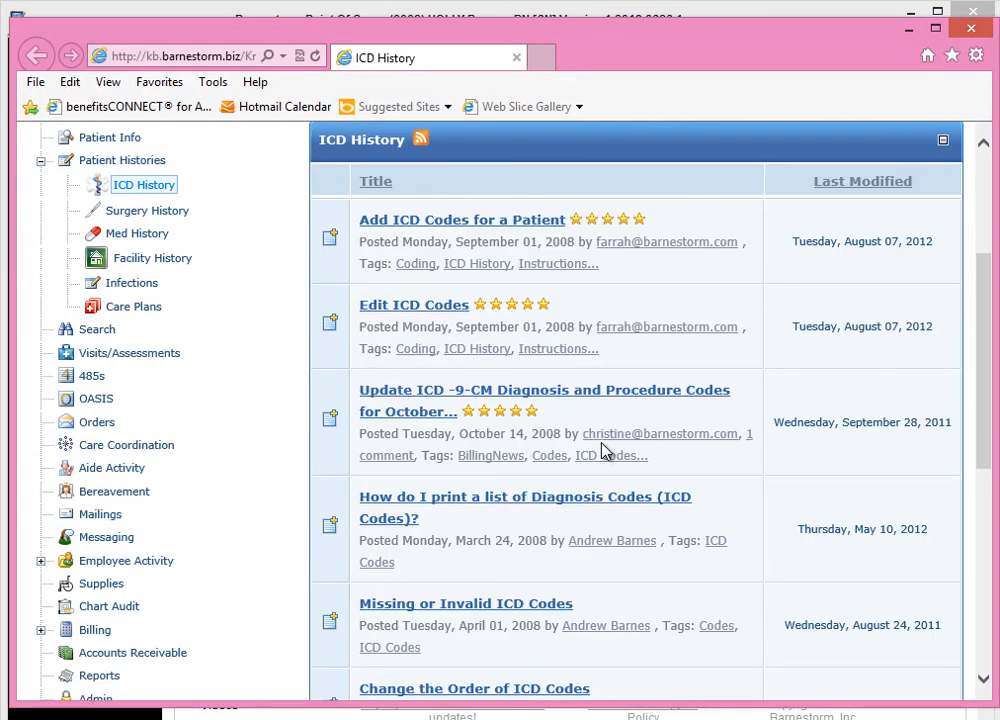
# - Read the "Edit ICD Codes" article and its article options, and close the browser window
pyautogui.click(434, 306)
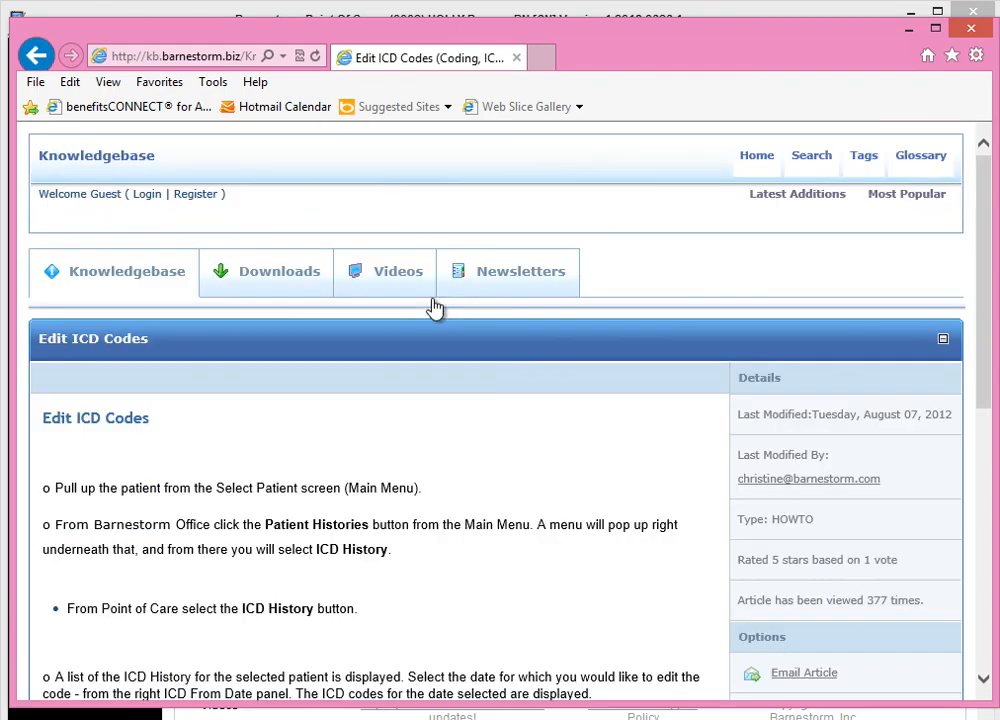
pyautogui.scroll(-2, 533, 412)
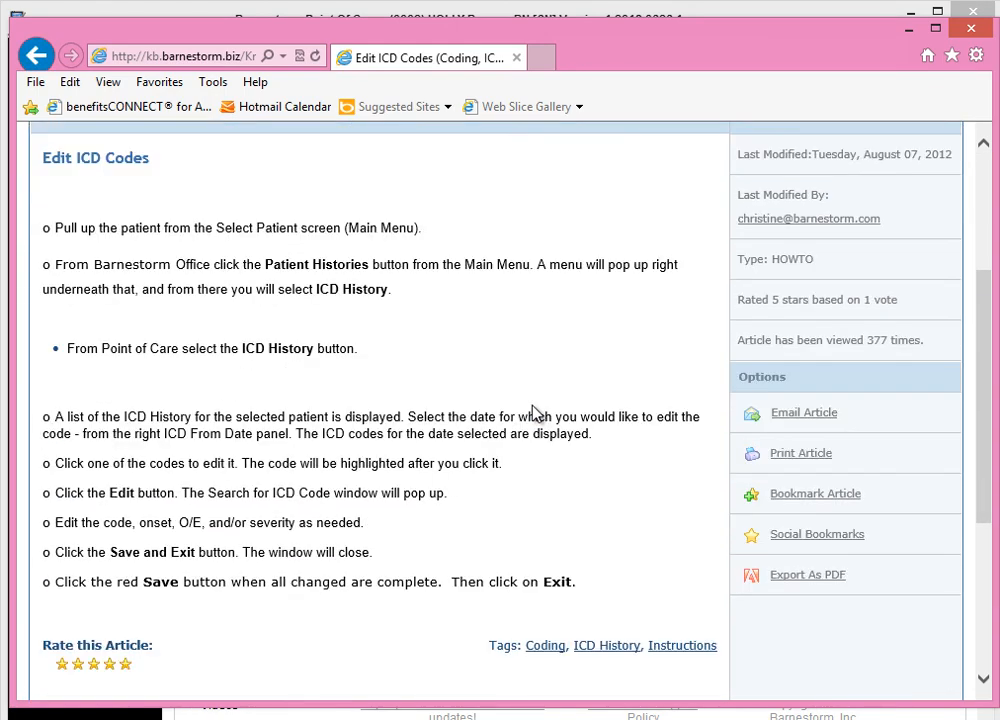
pyautogui.scroll(-2, 553, 368)
pyautogui.scroll(1, 553, 368)
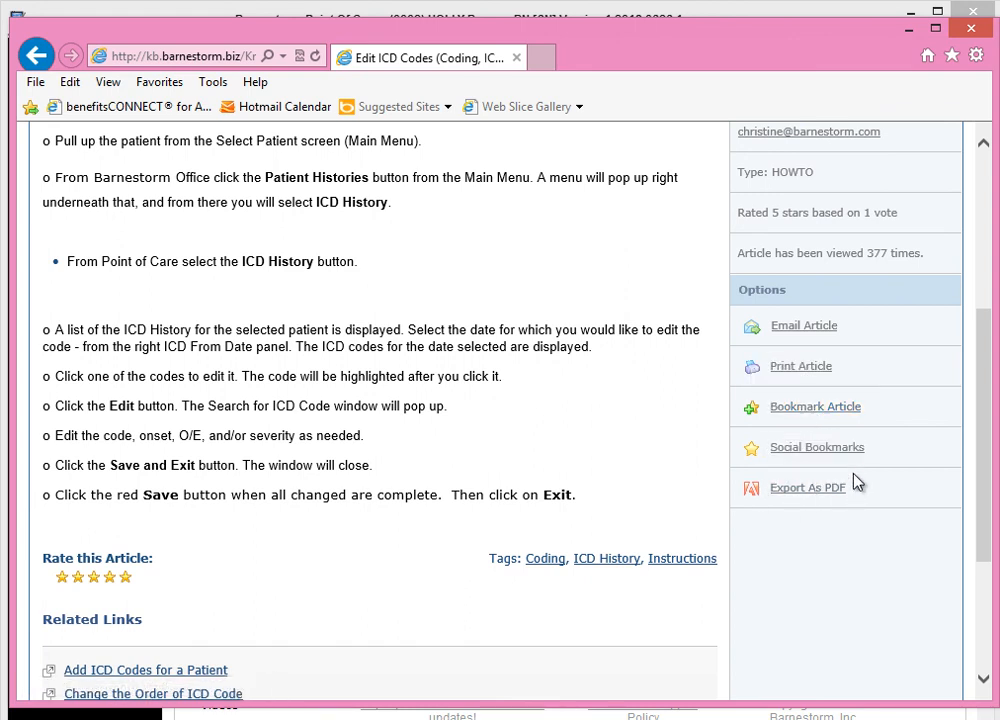
pyautogui.click(971, 27)
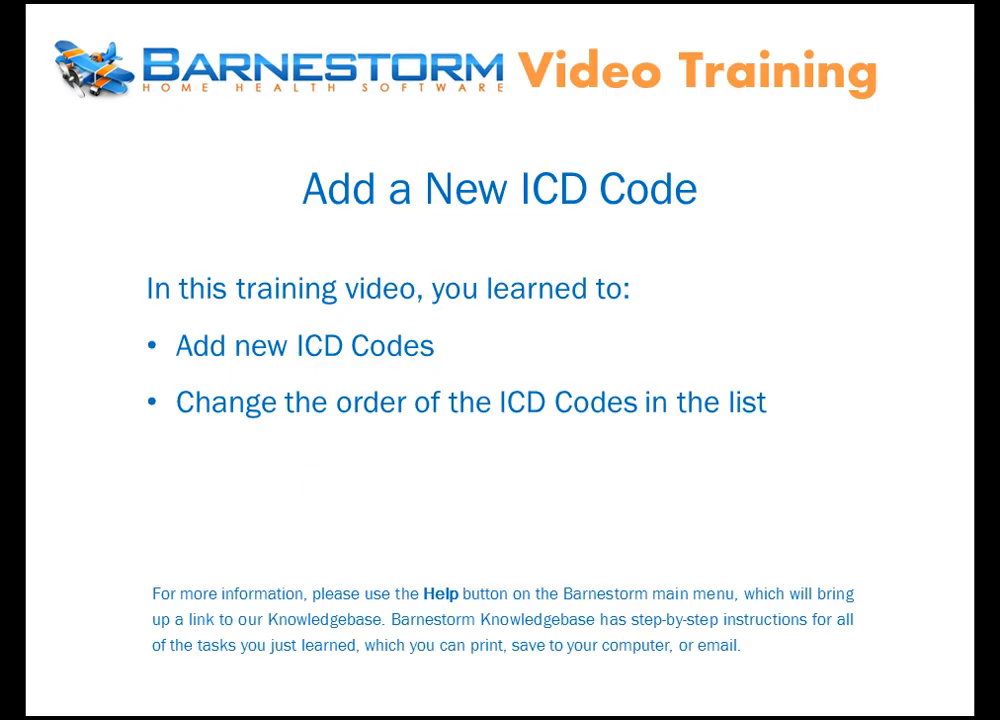